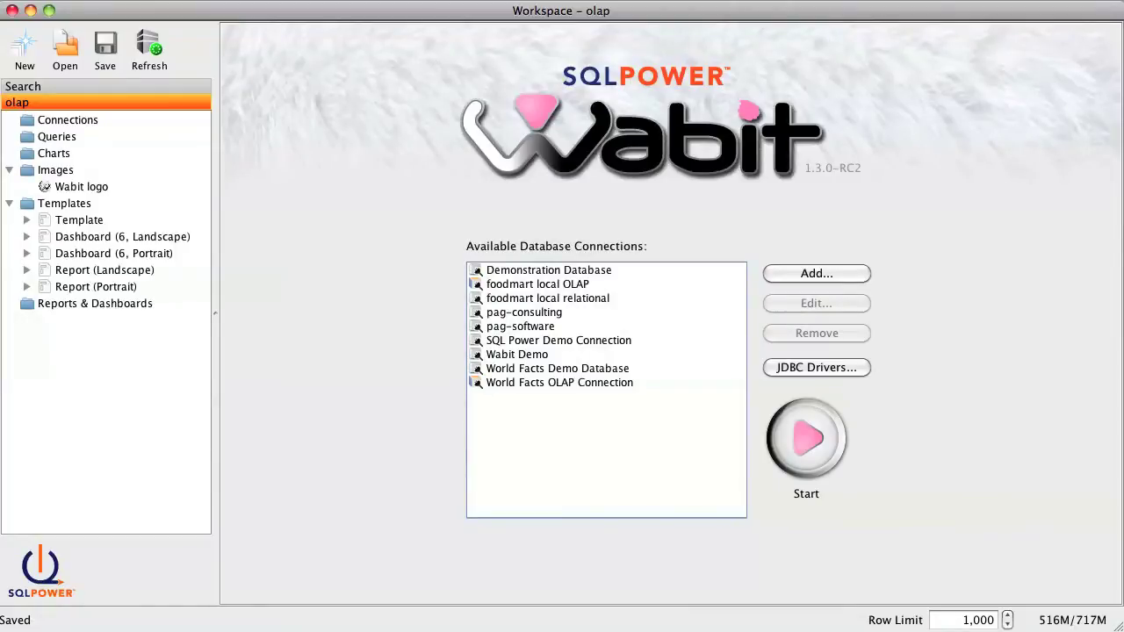
Add the foodmart local OLAP data source under Connections.
right_click(80, 120)
mouse_move(351, 150)
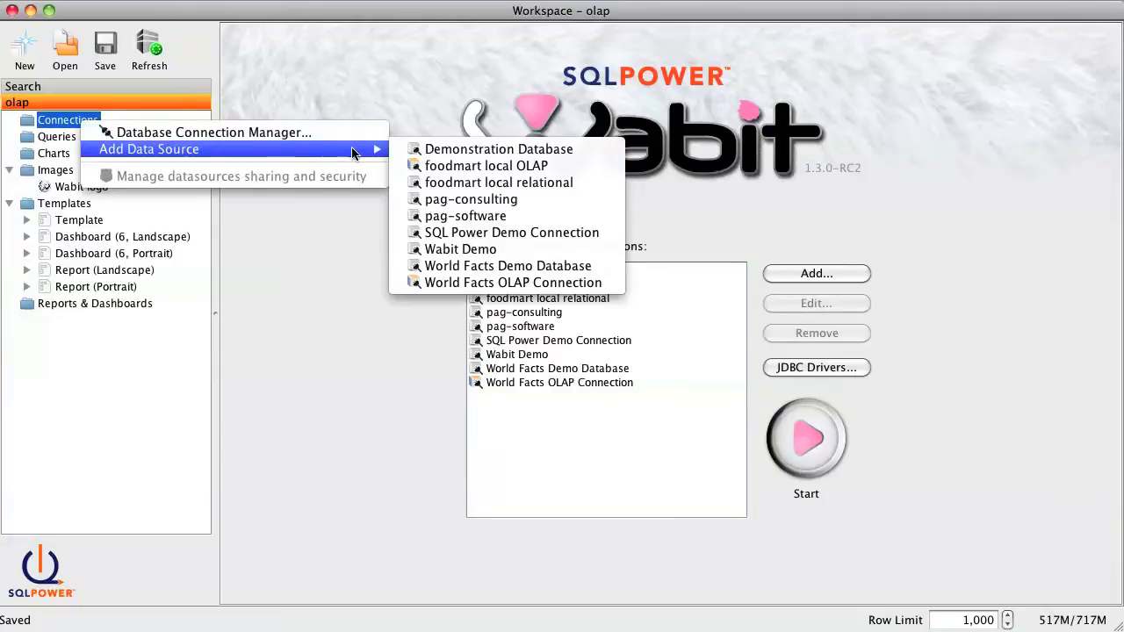
click(428, 167)
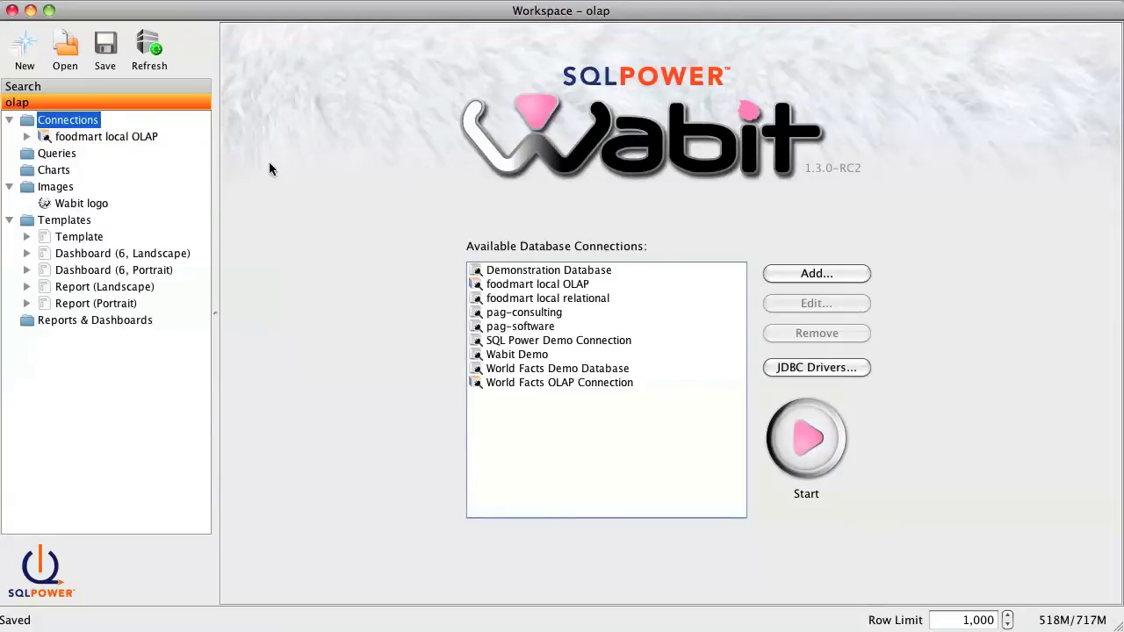
Start a new OLAP query on foodmart local OLAP using the Sales cube.
right_click(129, 139)
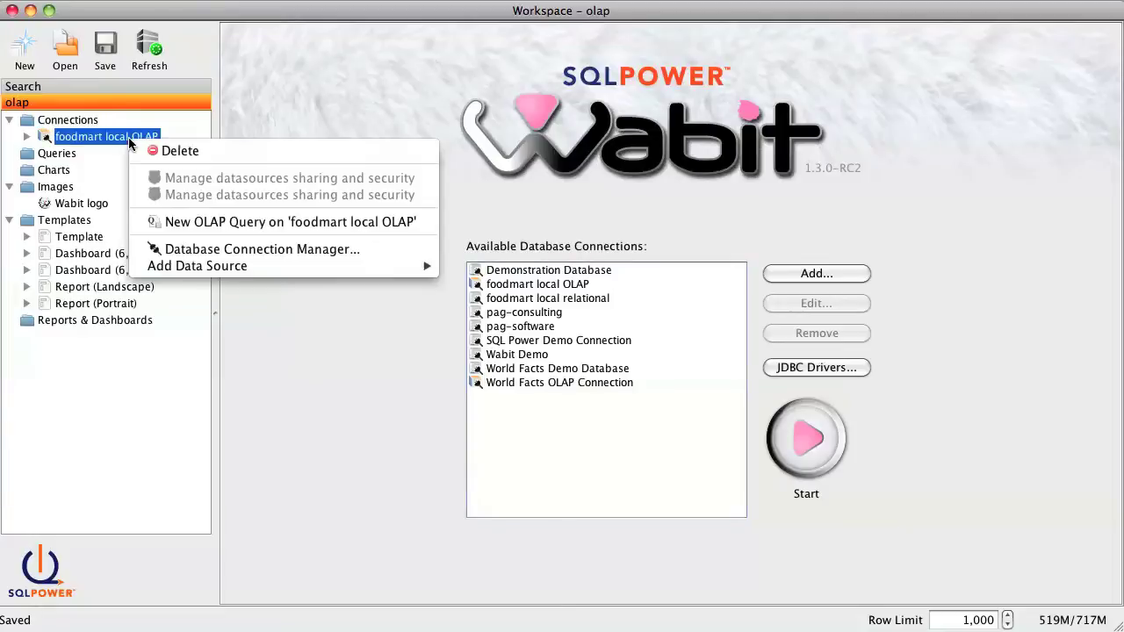
click(153, 222)
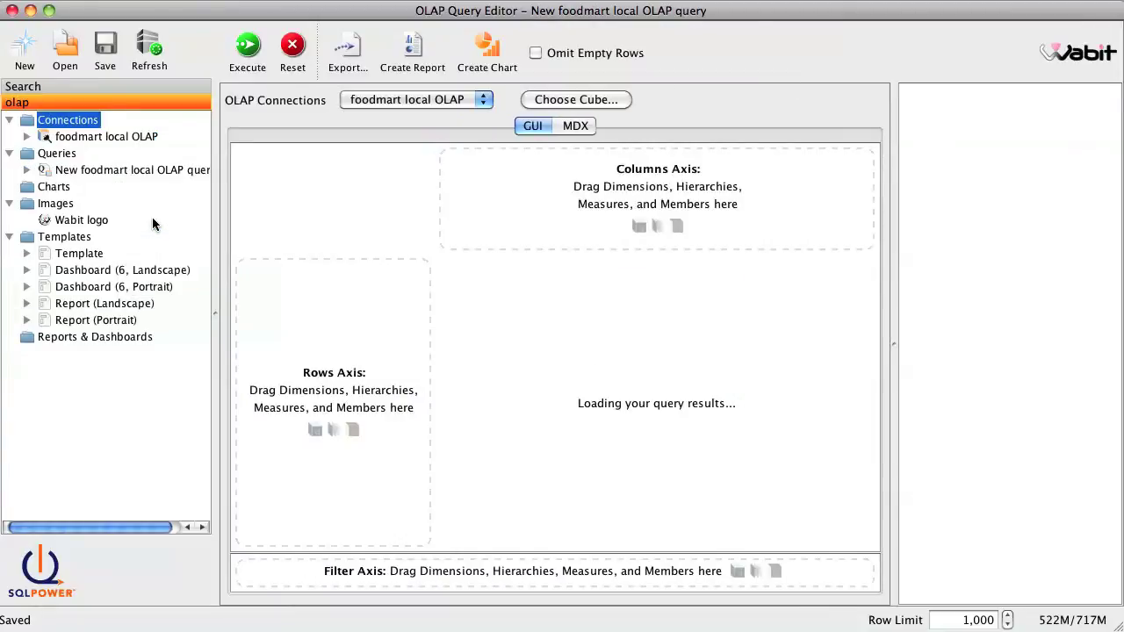
click(609, 101)
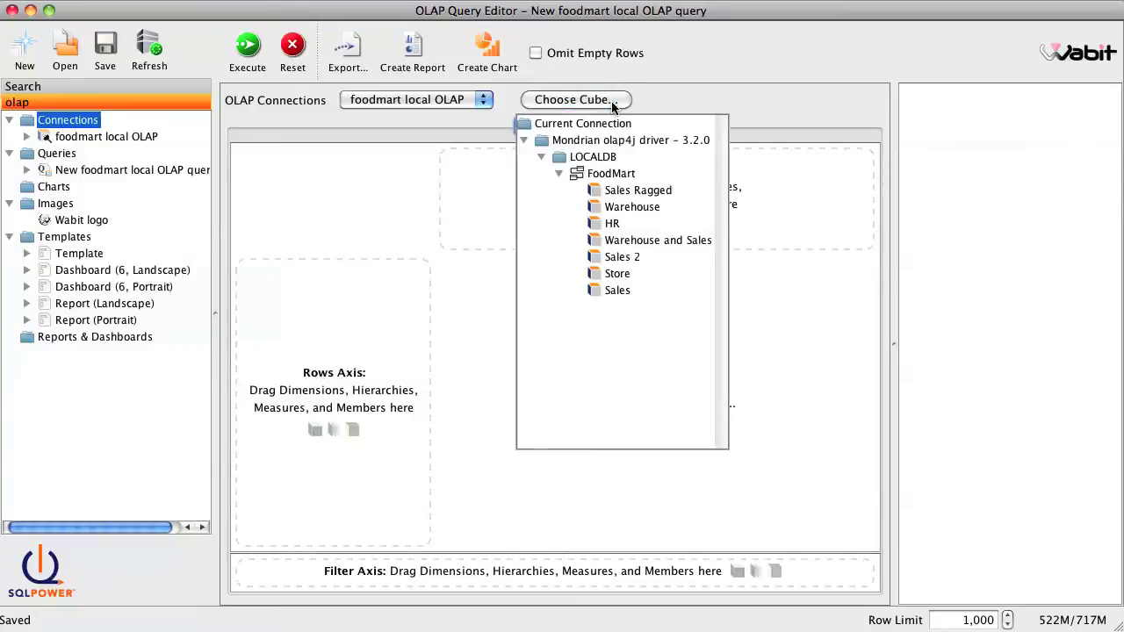
click(617, 291)
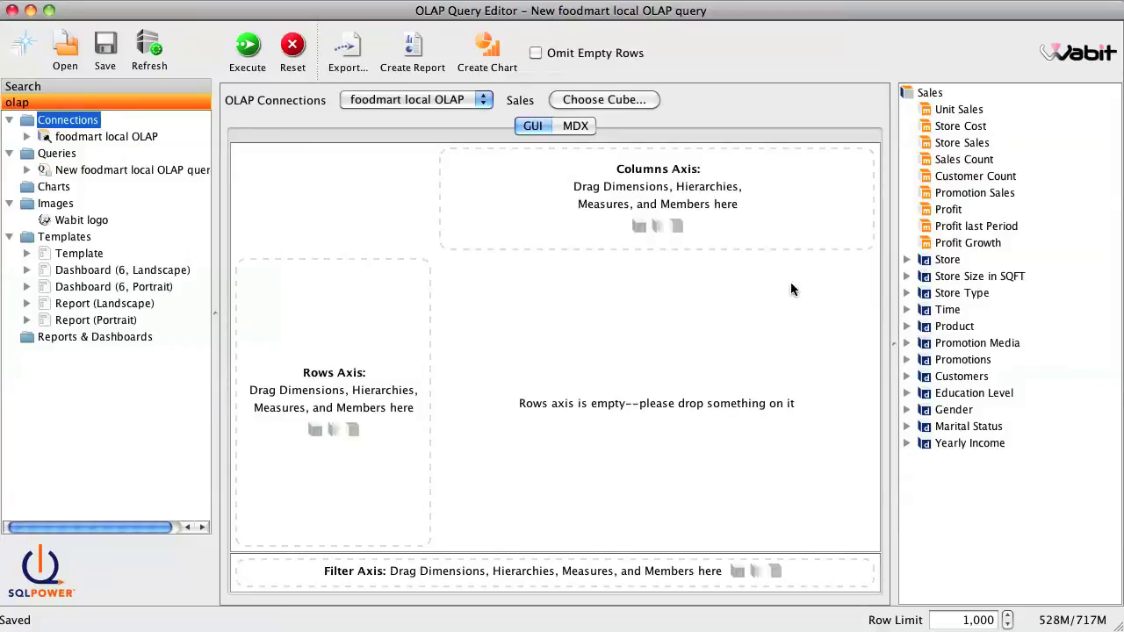
click(948, 260)
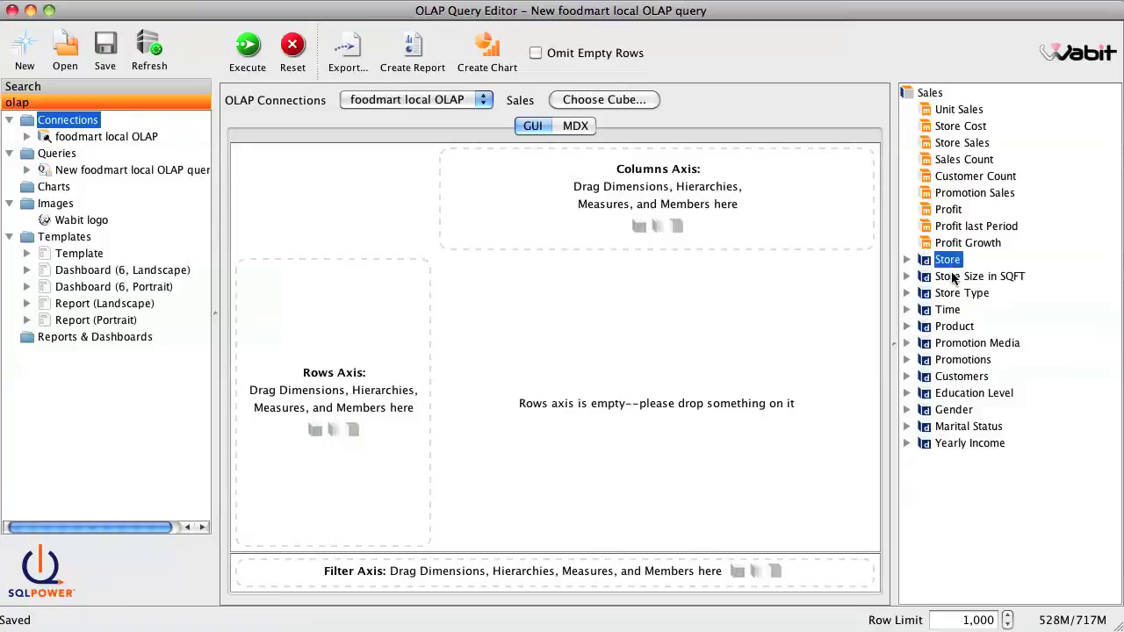
Place Store Type on columns, Promotions and Customers on rows, and Unit Sales as the filter.
click(953, 278)
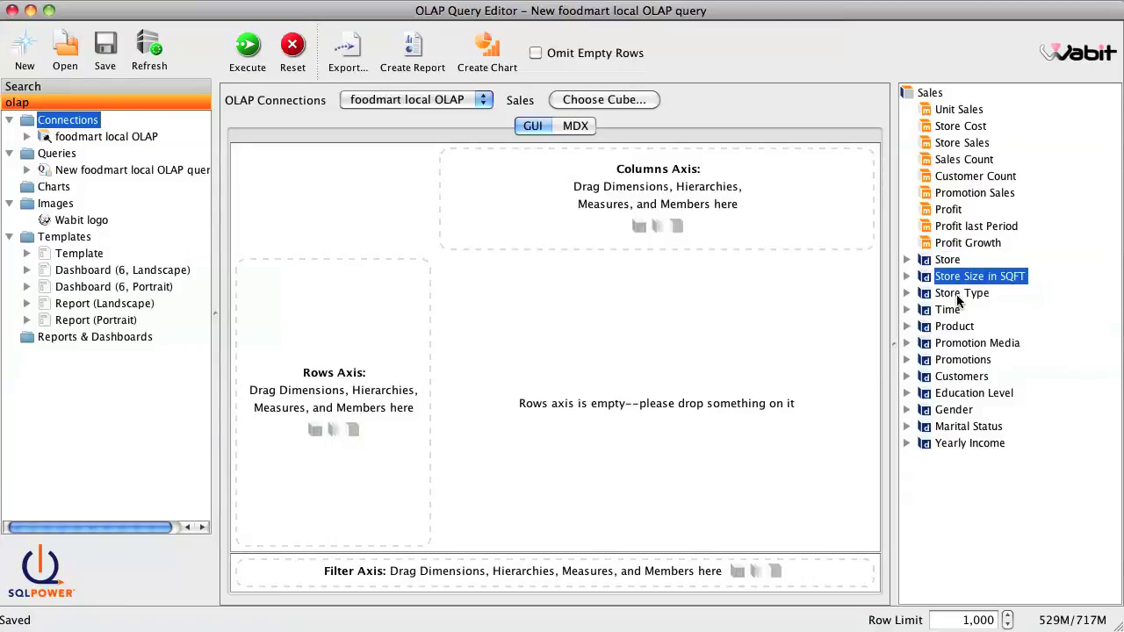
drag(957, 302, 825, 205)
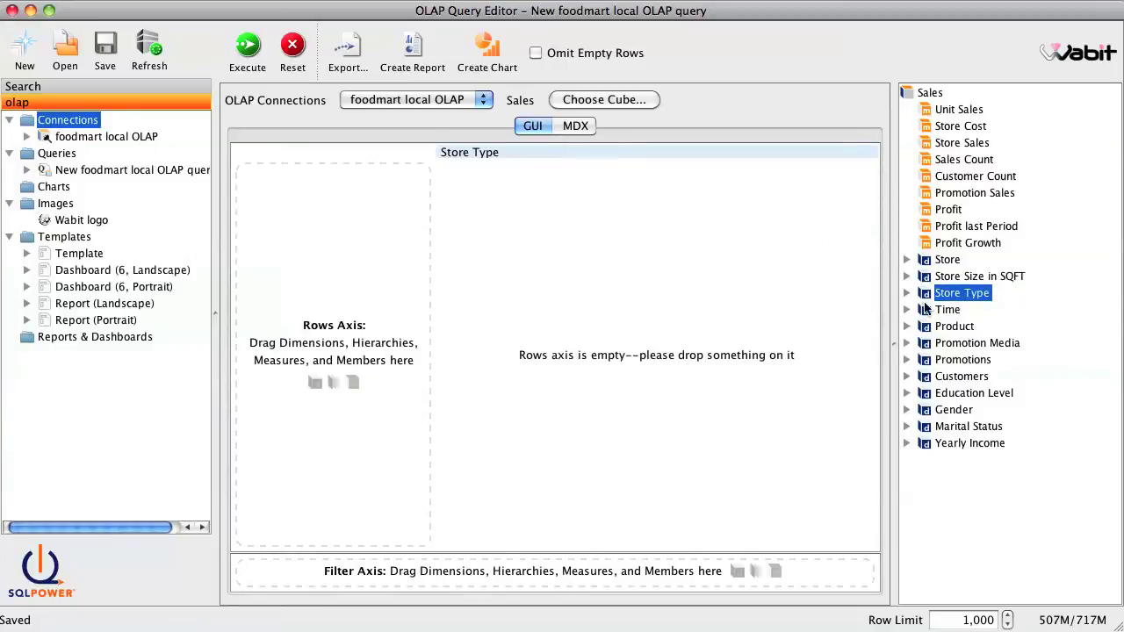
drag(957, 360, 384, 219)
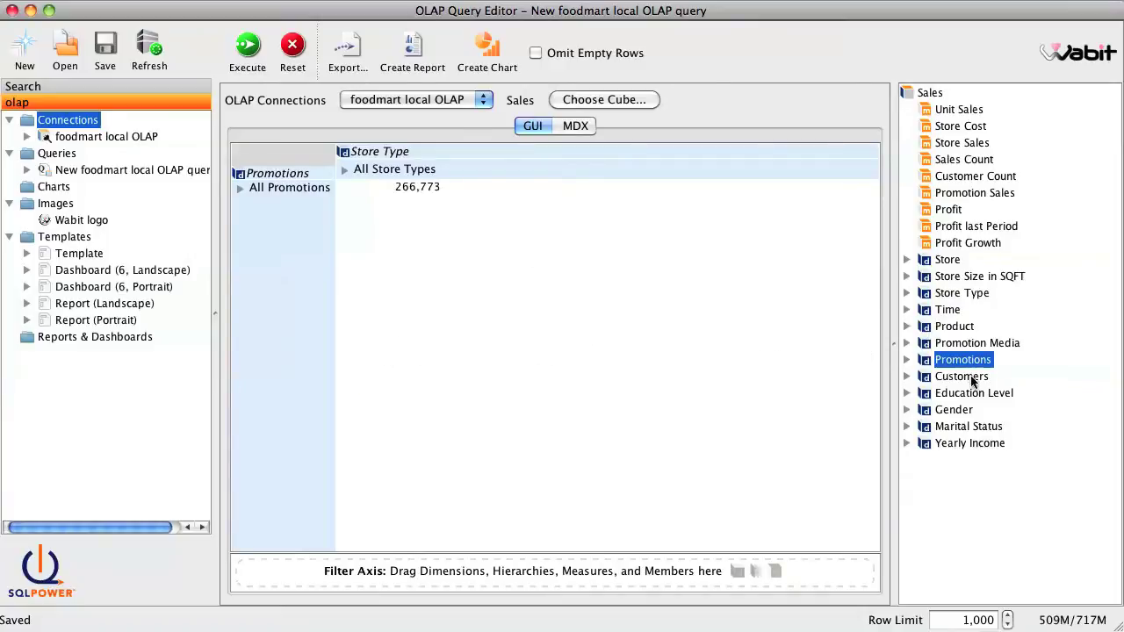
drag(975, 380, 333, 195)
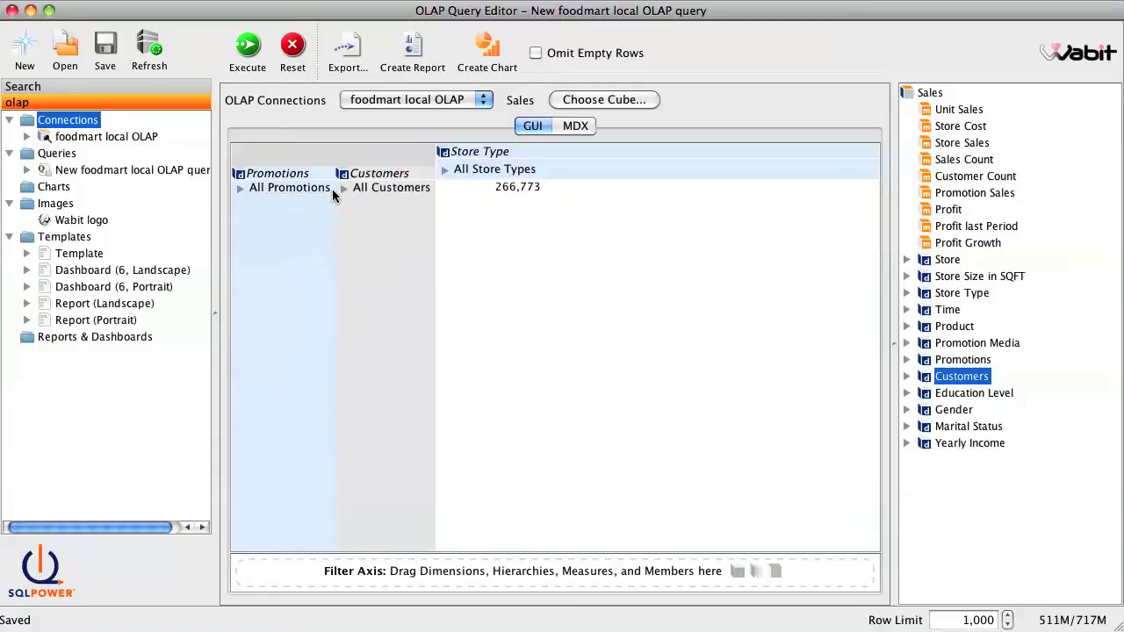
drag(958, 109, 625, 572)
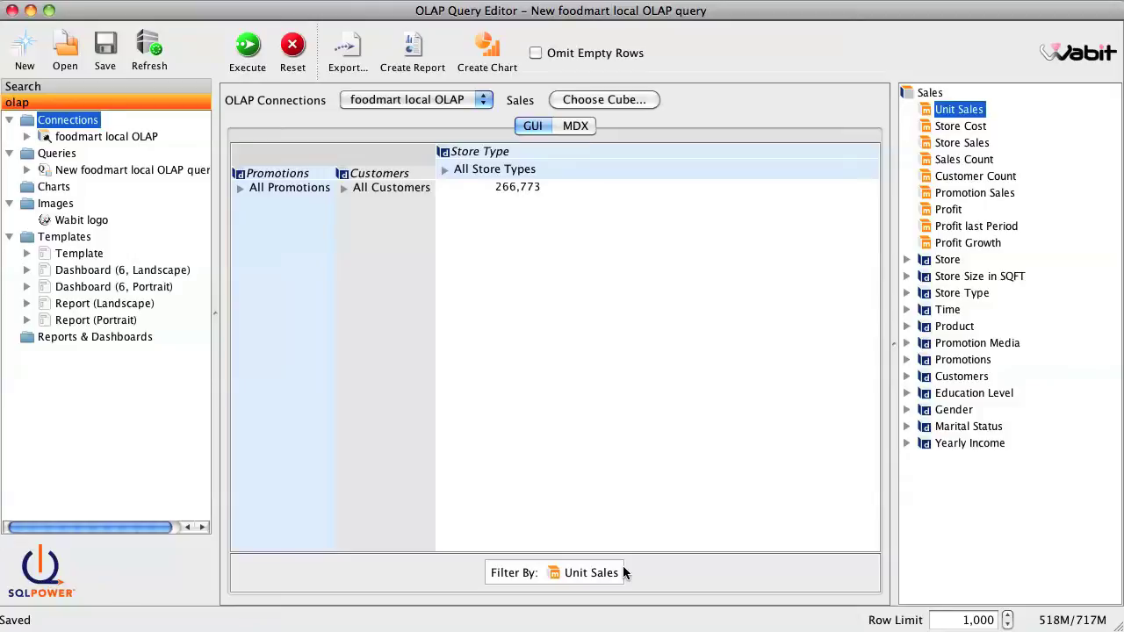
Expand All Customers and All Promotions, then Drill Replace Promotions down to No Promotion.
click(344, 188)
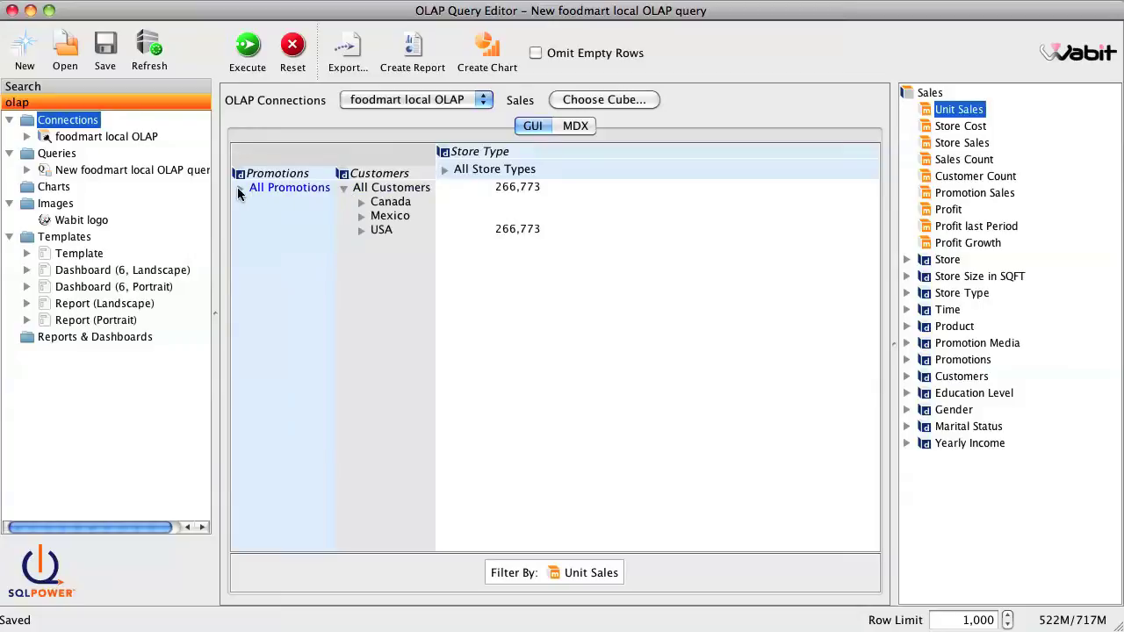
click(239, 188)
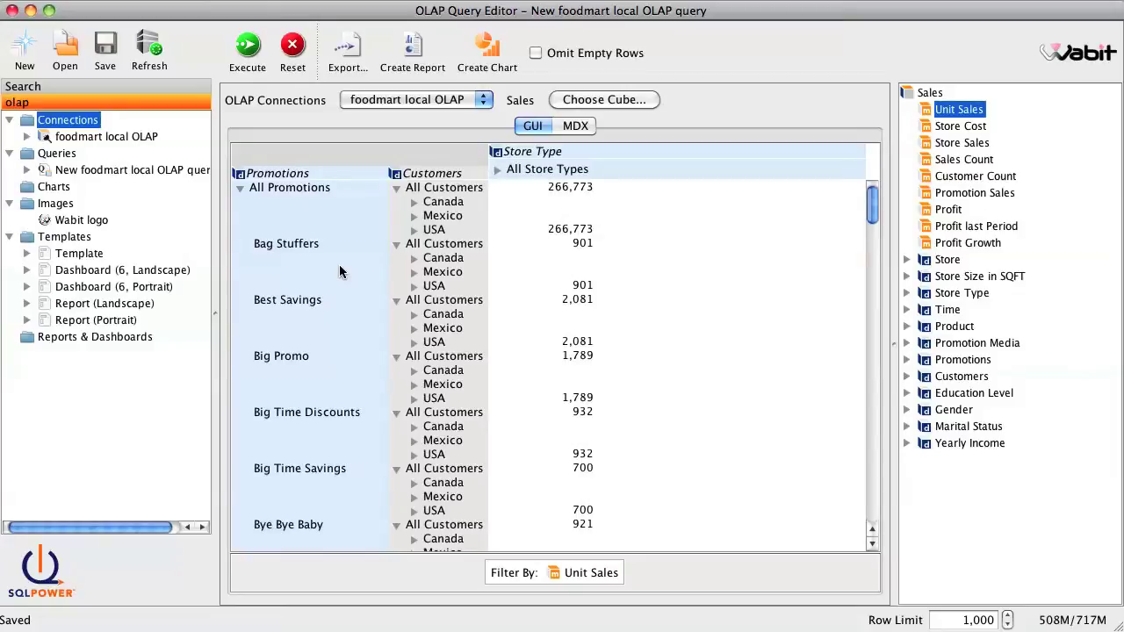
scroll(341, 272, down, 15)
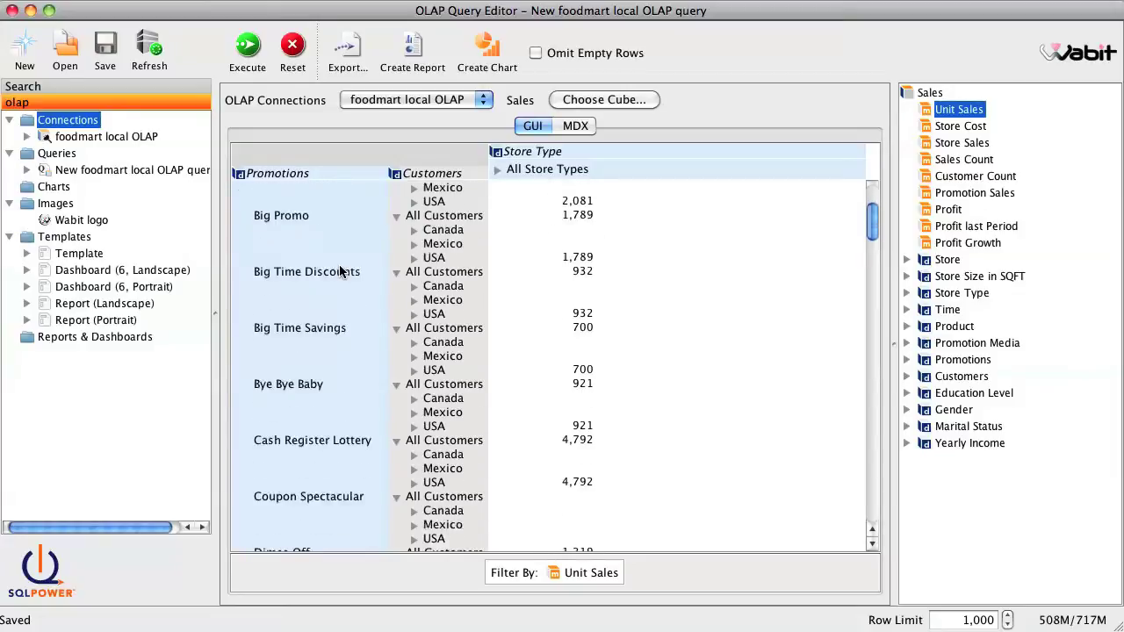
scroll(340, 268, down, 19)
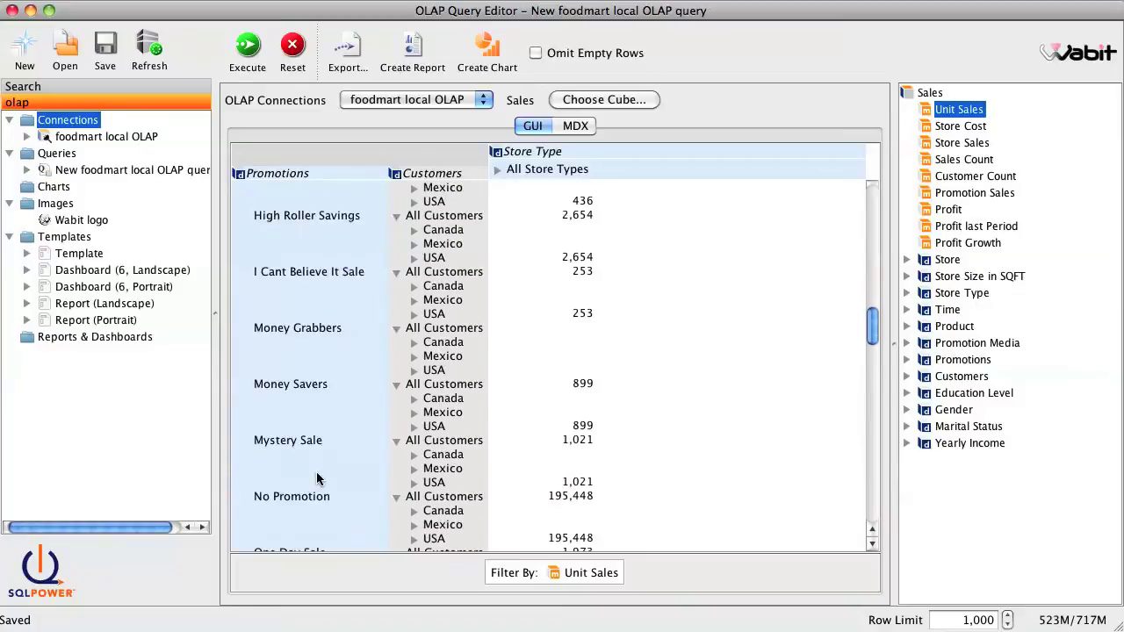
right_click(317, 498)
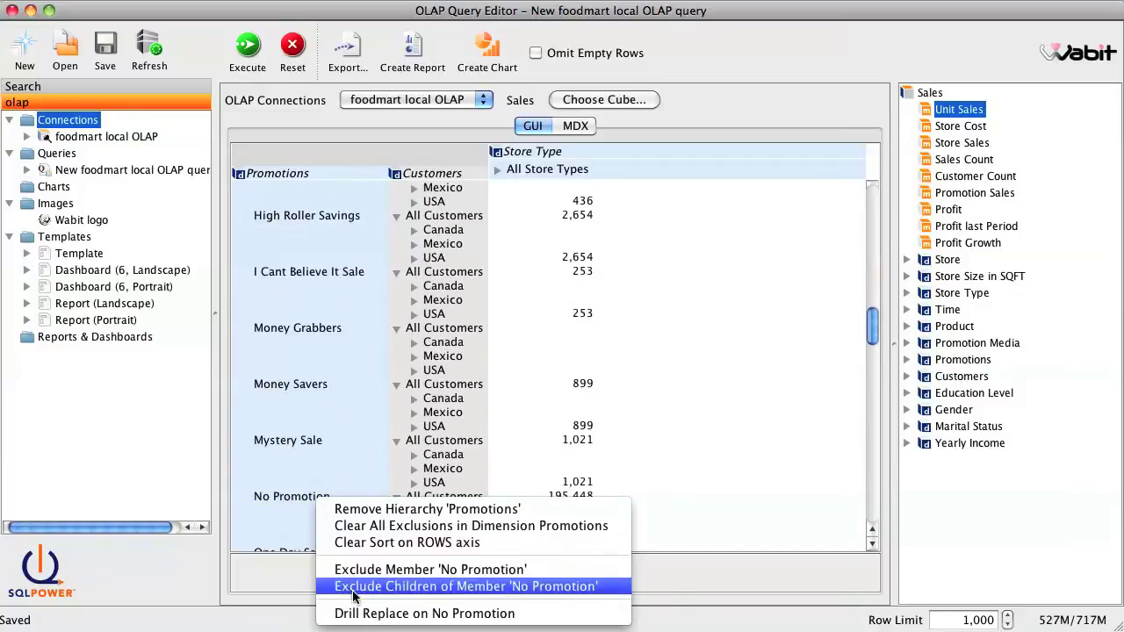
click(366, 613)
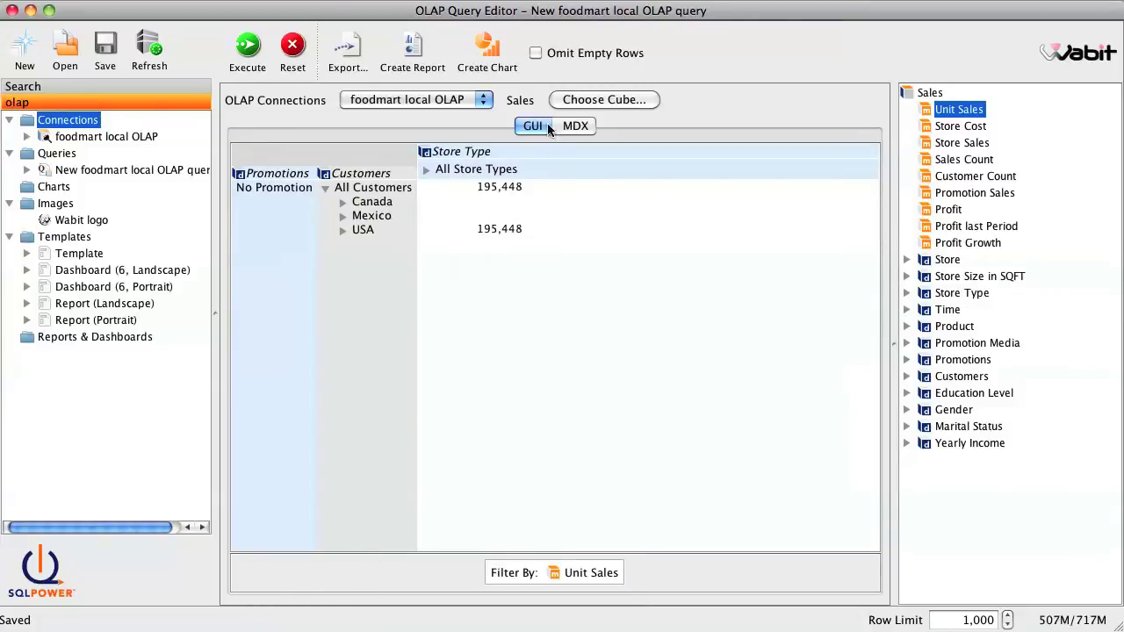
Omit empty rows, expand USA, and exclude the All Customers and USA total rows.
click(536, 53)
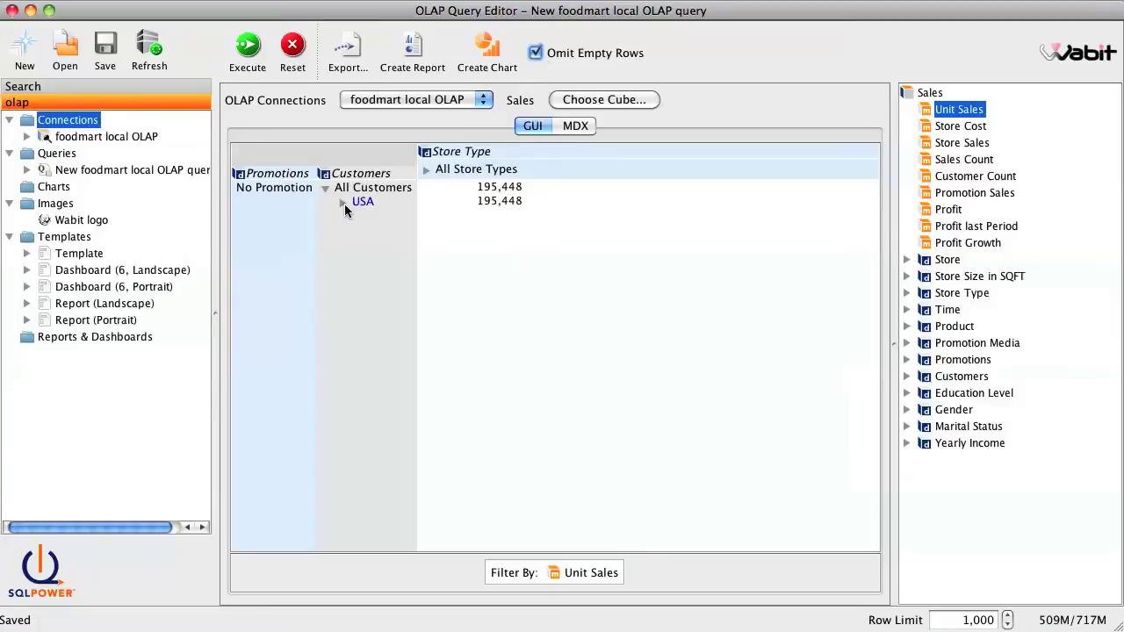
click(342, 205)
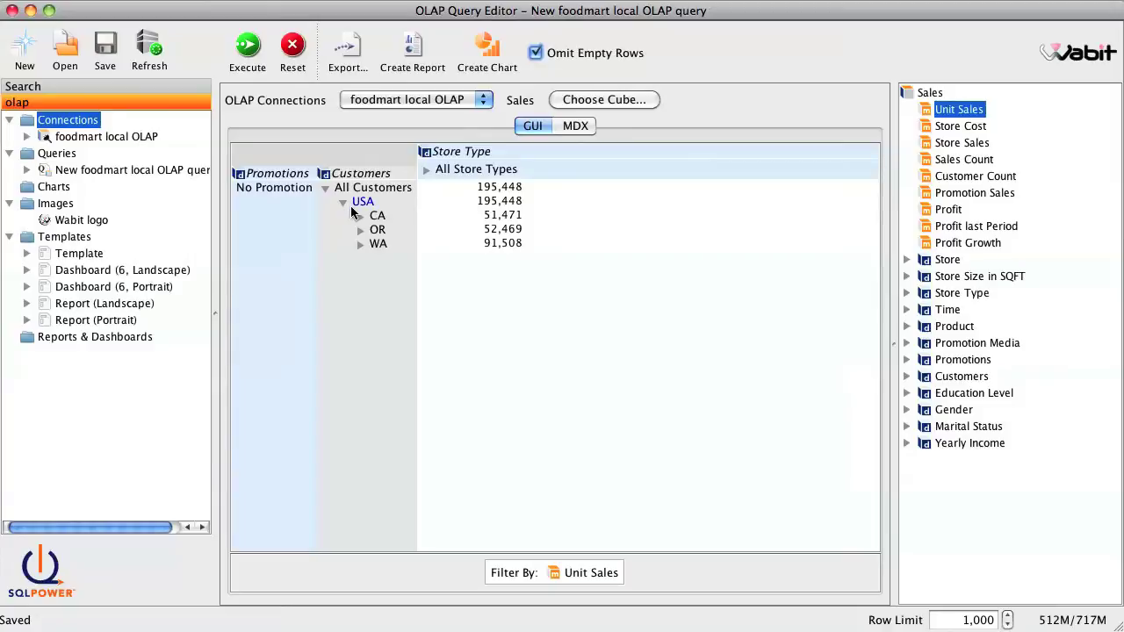
right_click(369, 189)
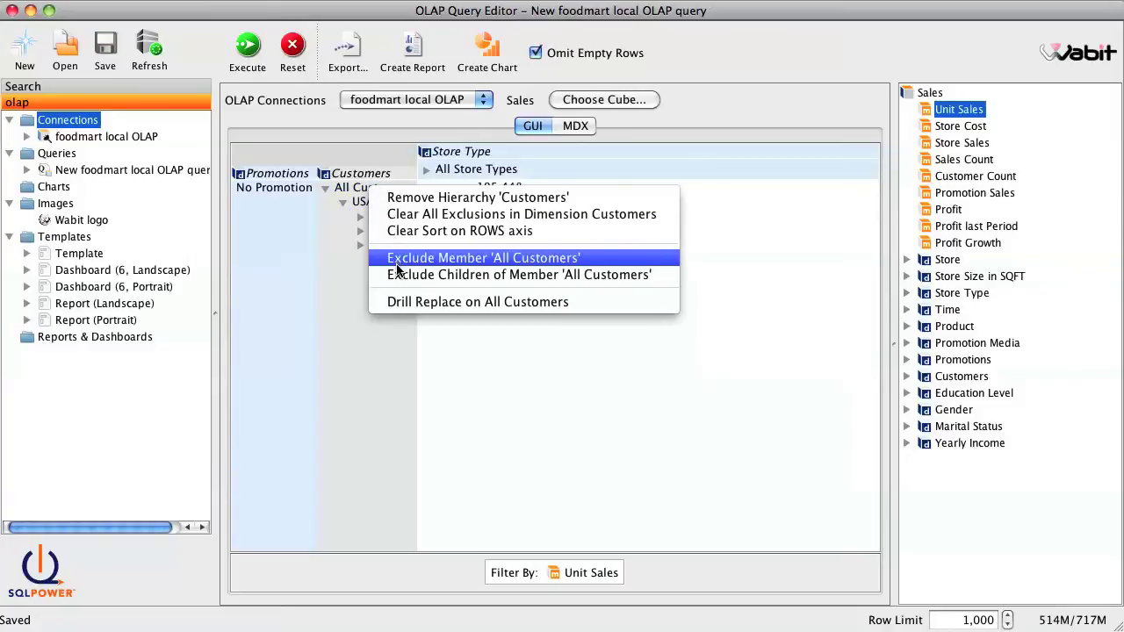
click(397, 258)
right_click(350, 190)
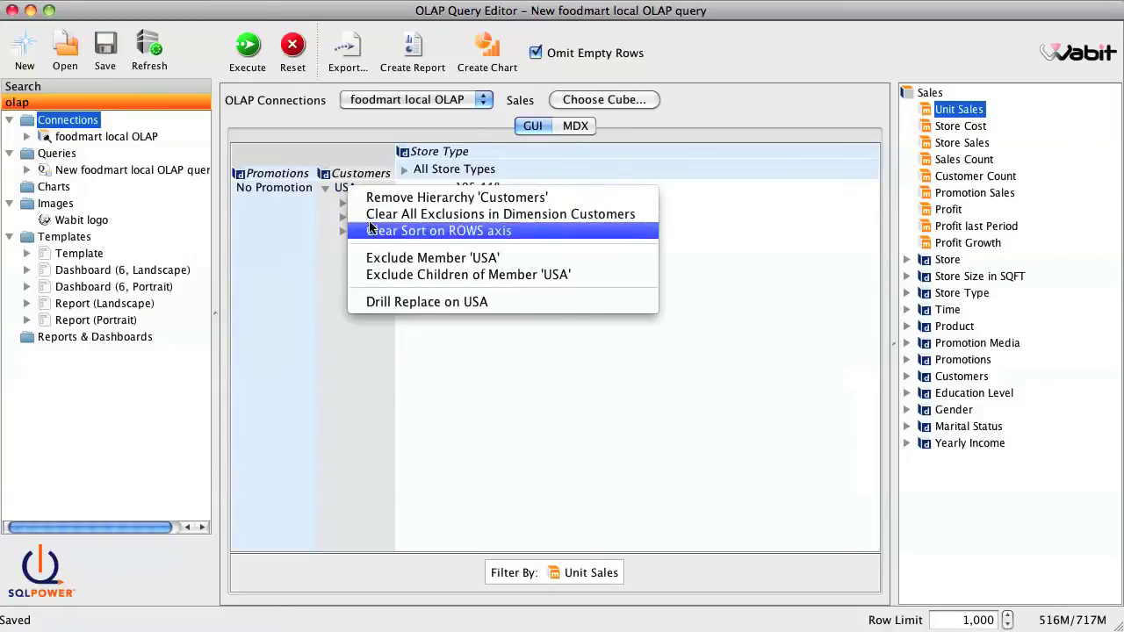
click(373, 257)
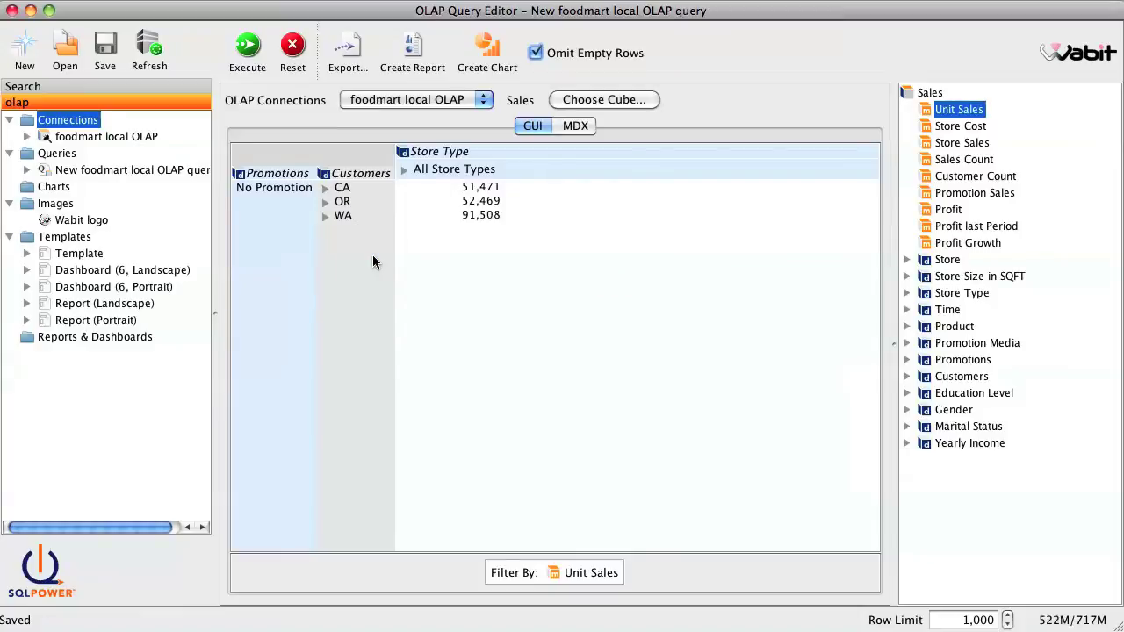
right_click(434, 173)
Remove the Store Type hierarchy and add Profit, Sales Count and Store Sales as columns.
click(477, 181)
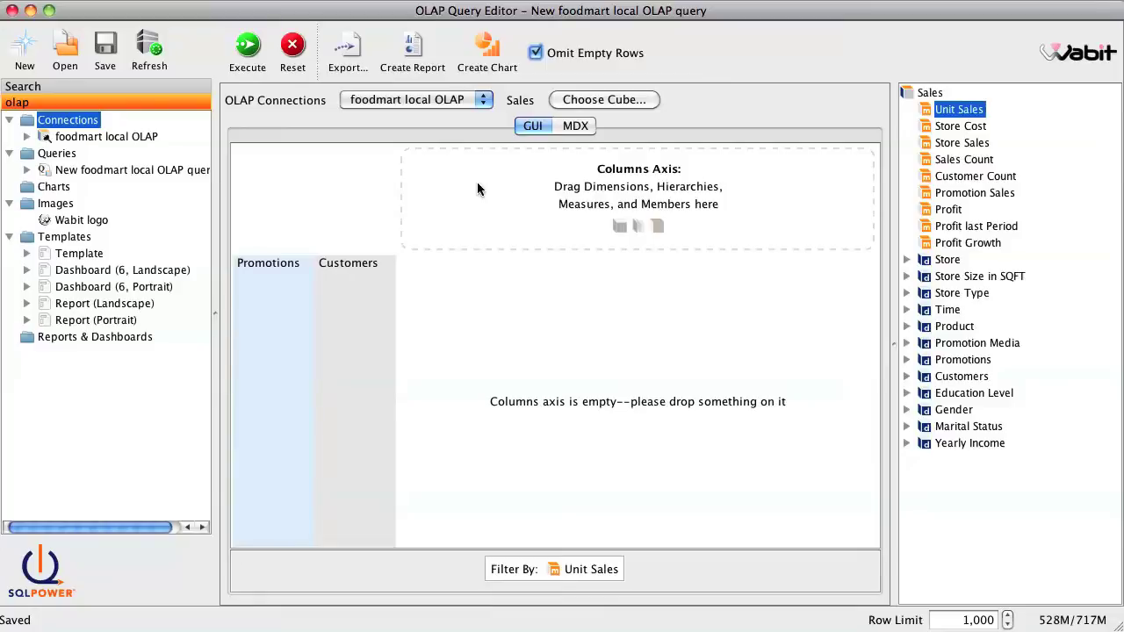
click(952, 210)
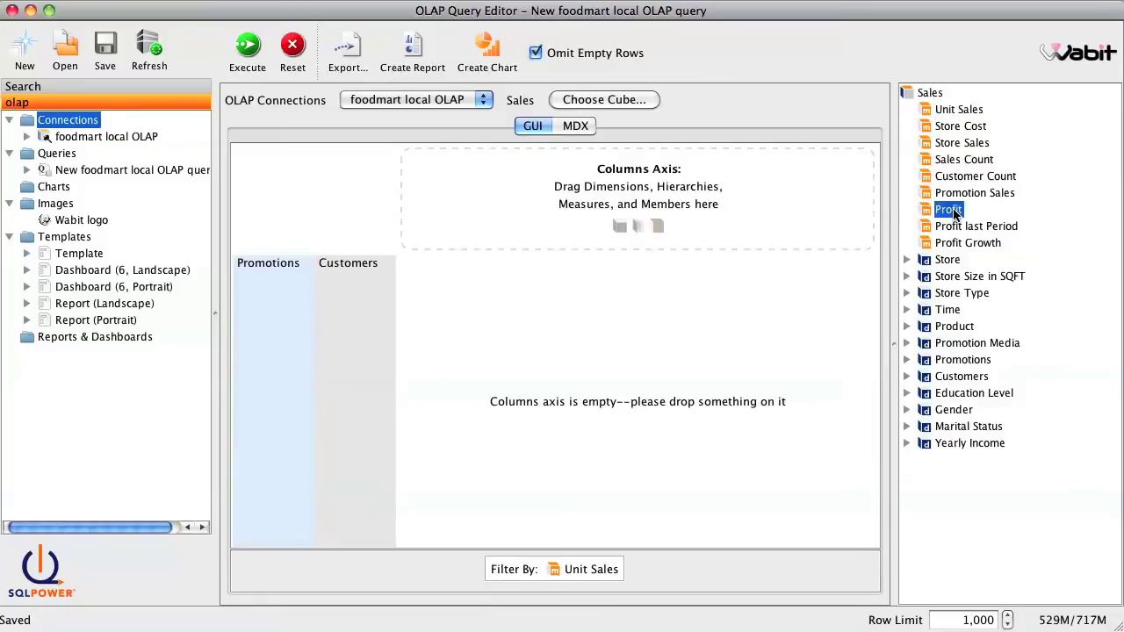
drag(954, 214, 840, 186)
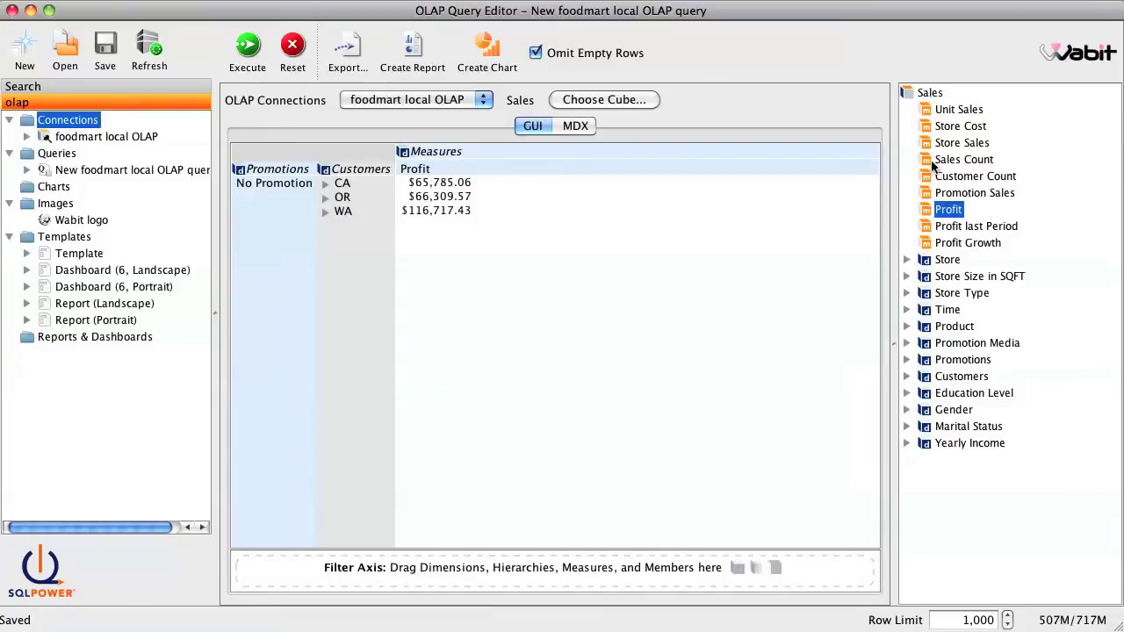
drag(936, 163, 869, 178)
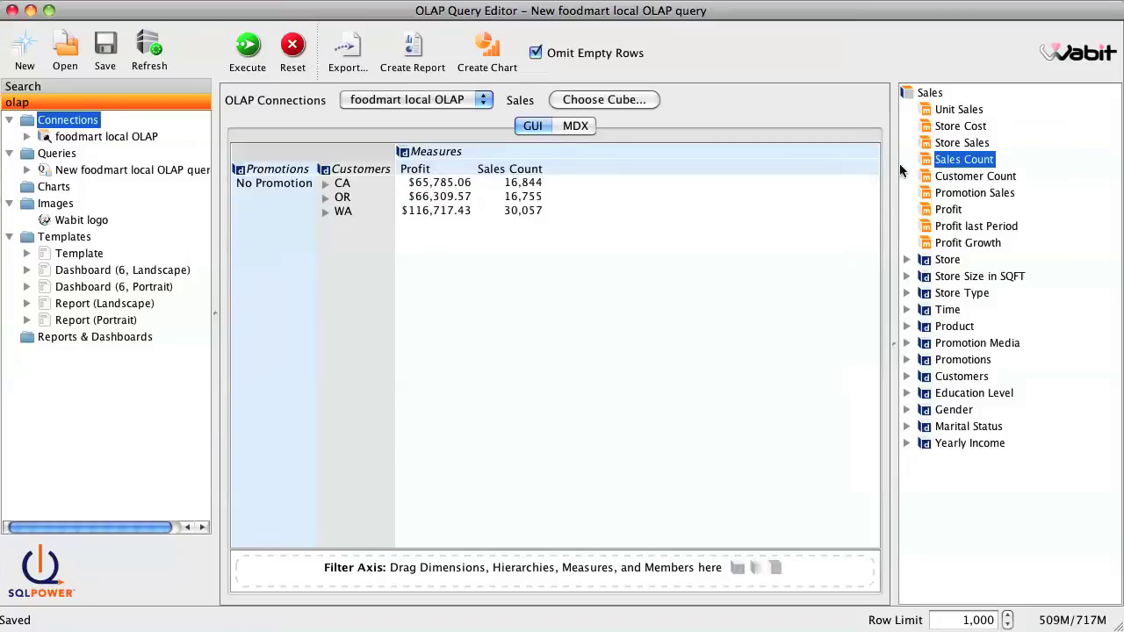
drag(948, 143, 846, 176)
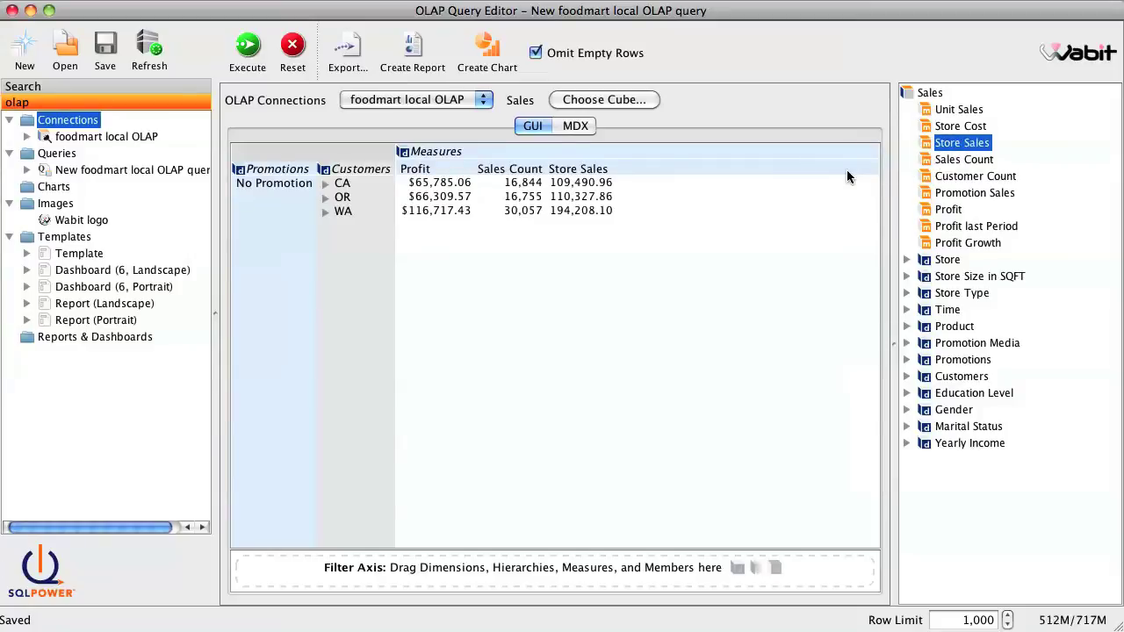
Sort the states by Profit descending and create a chart from the query.
click(516, 175)
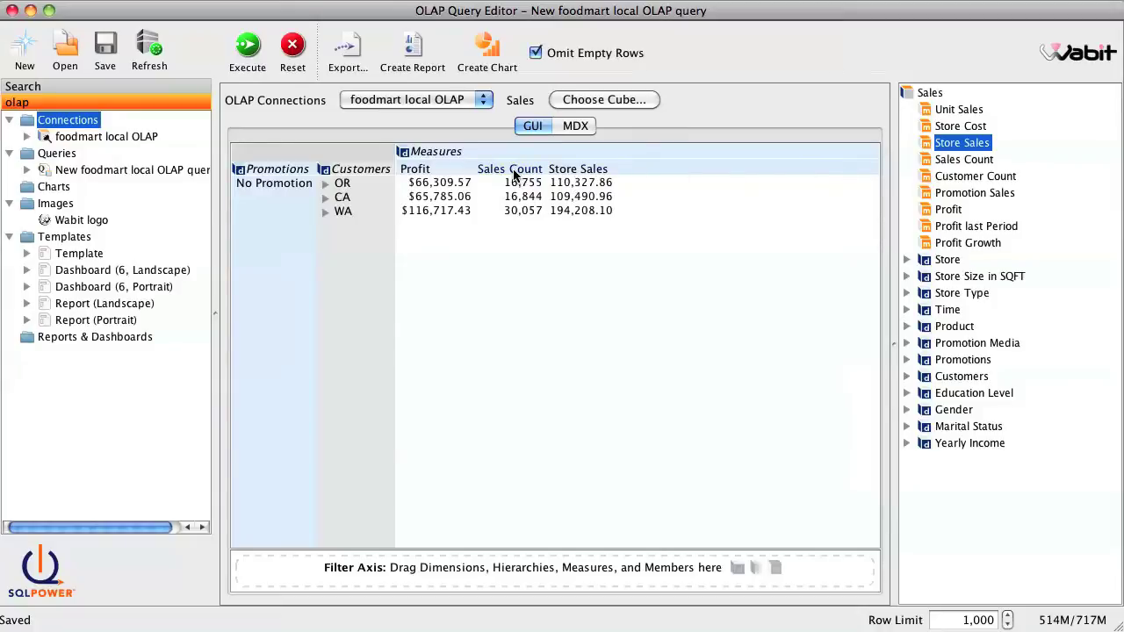
click(422, 176)
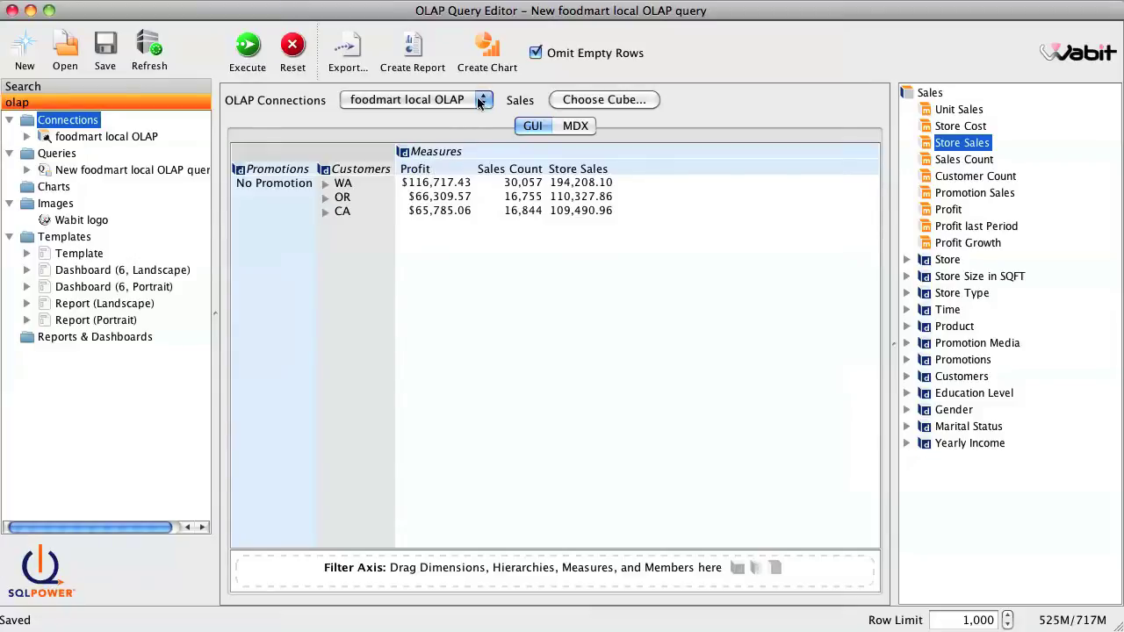
click(488, 54)
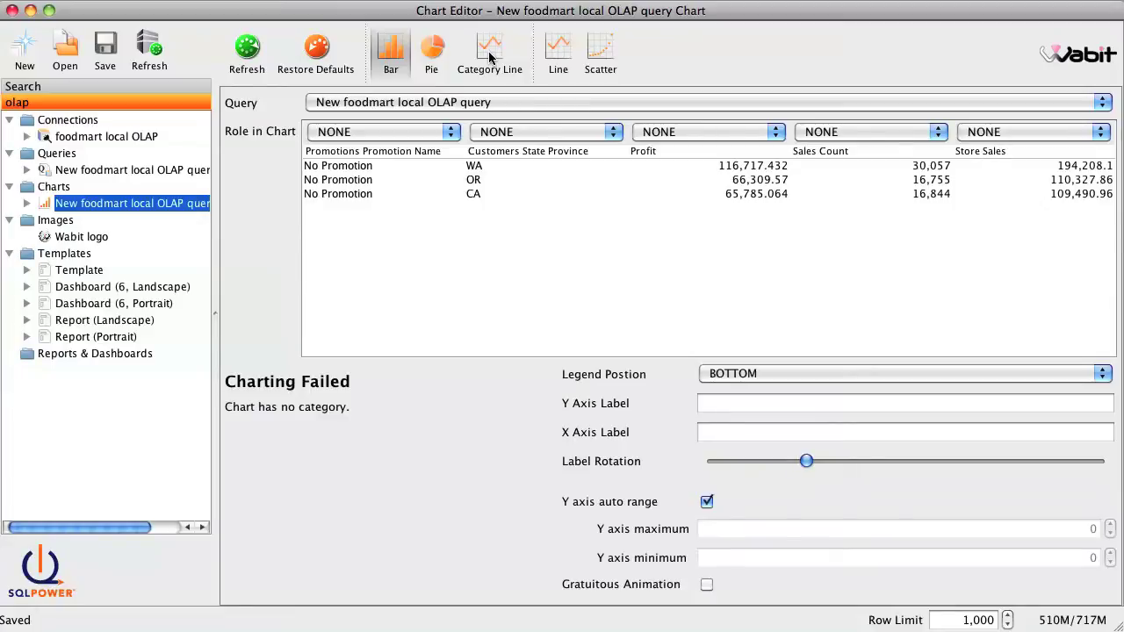
Set Customers State Province as CATEGORY and Profit and Store Sales as SERIES.
click(507, 132)
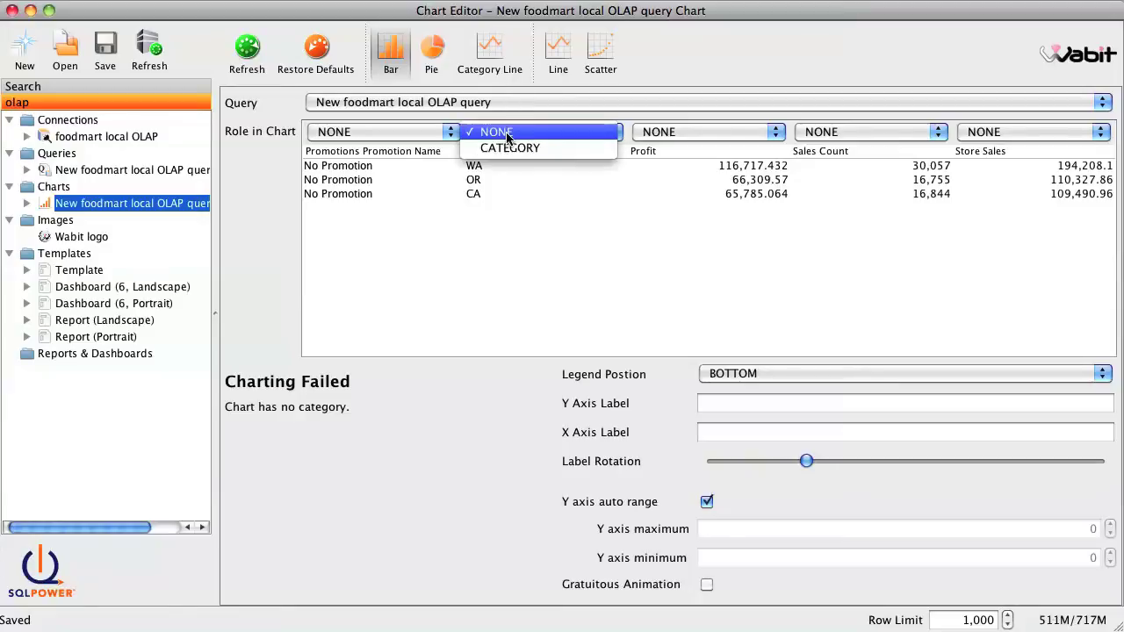
click(506, 147)
click(686, 136)
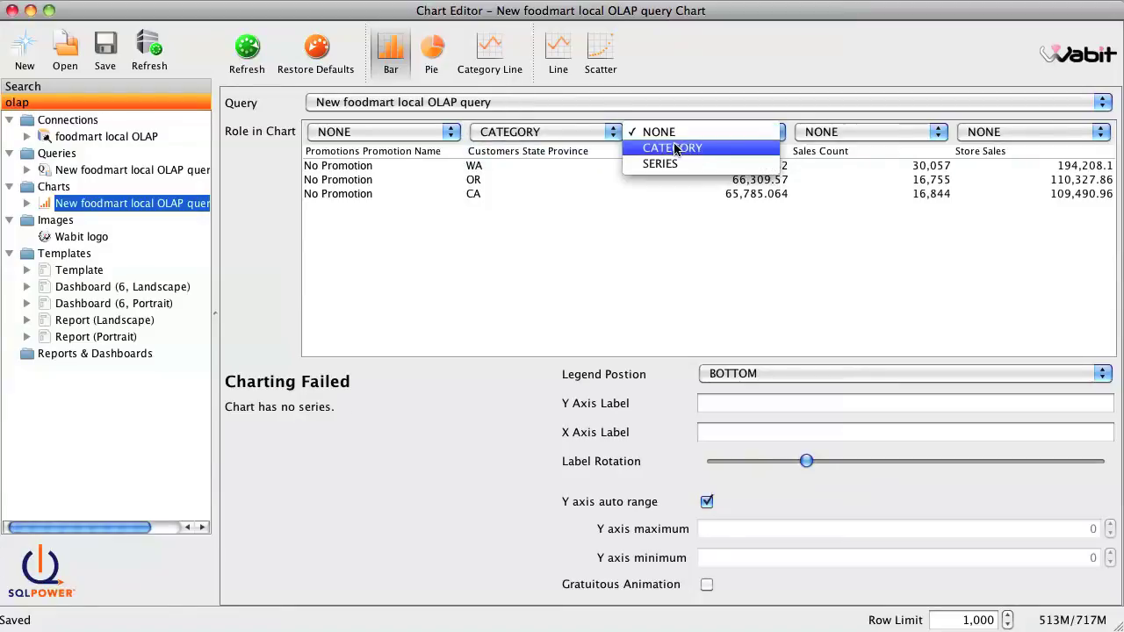
click(667, 164)
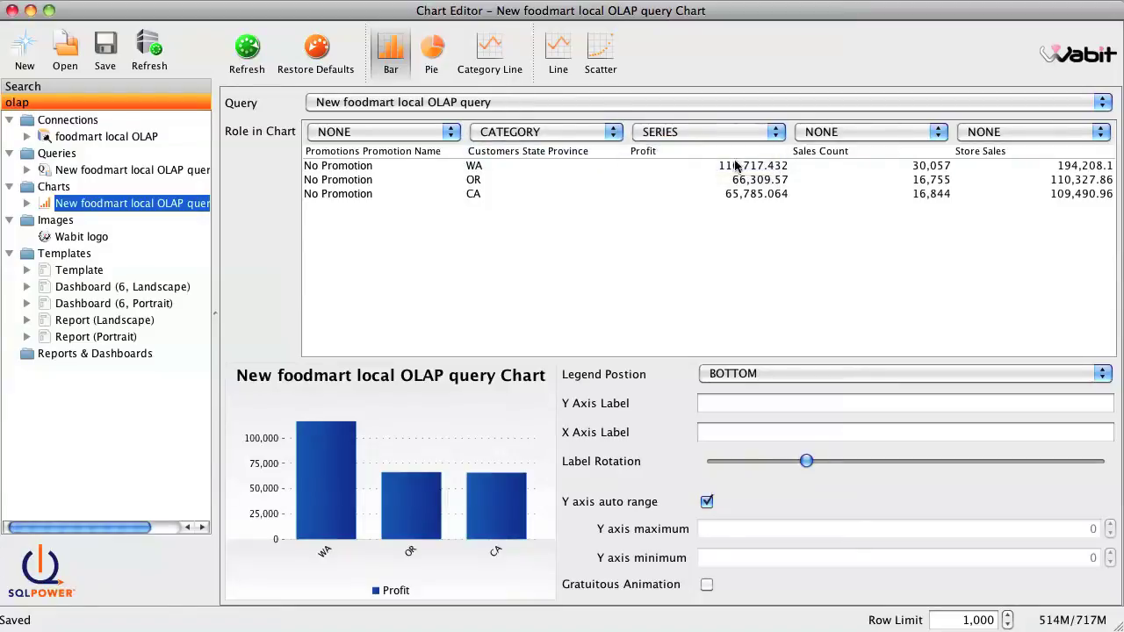
click(996, 136)
click(995, 164)
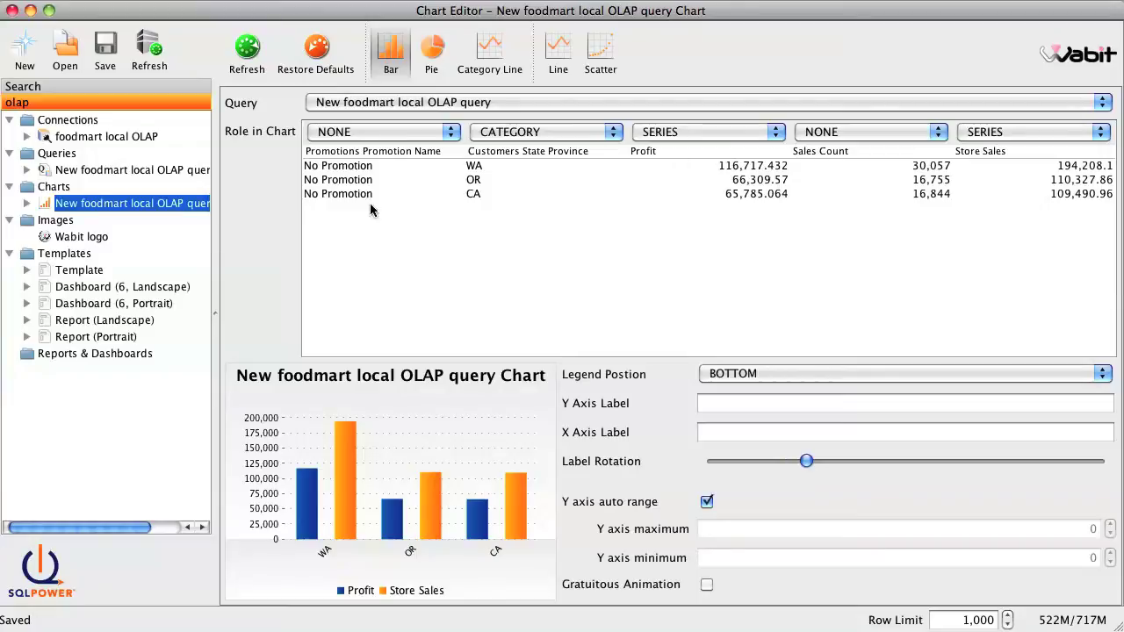
Create a new report under Reports & Dashboards from the Template layout.
right_click(134, 360)
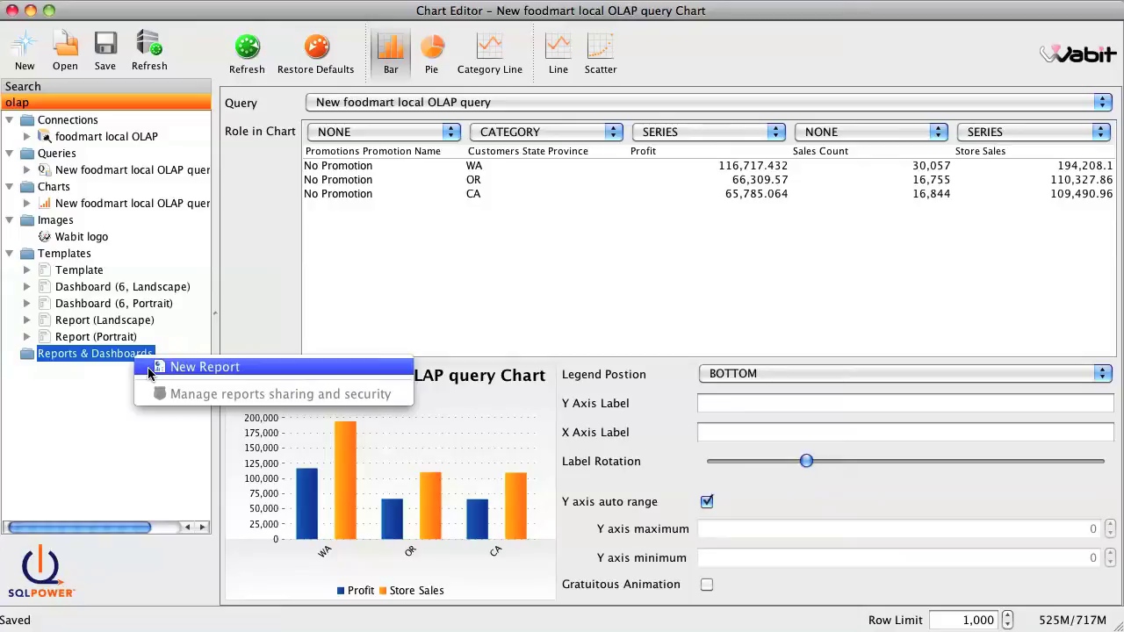
click(149, 374)
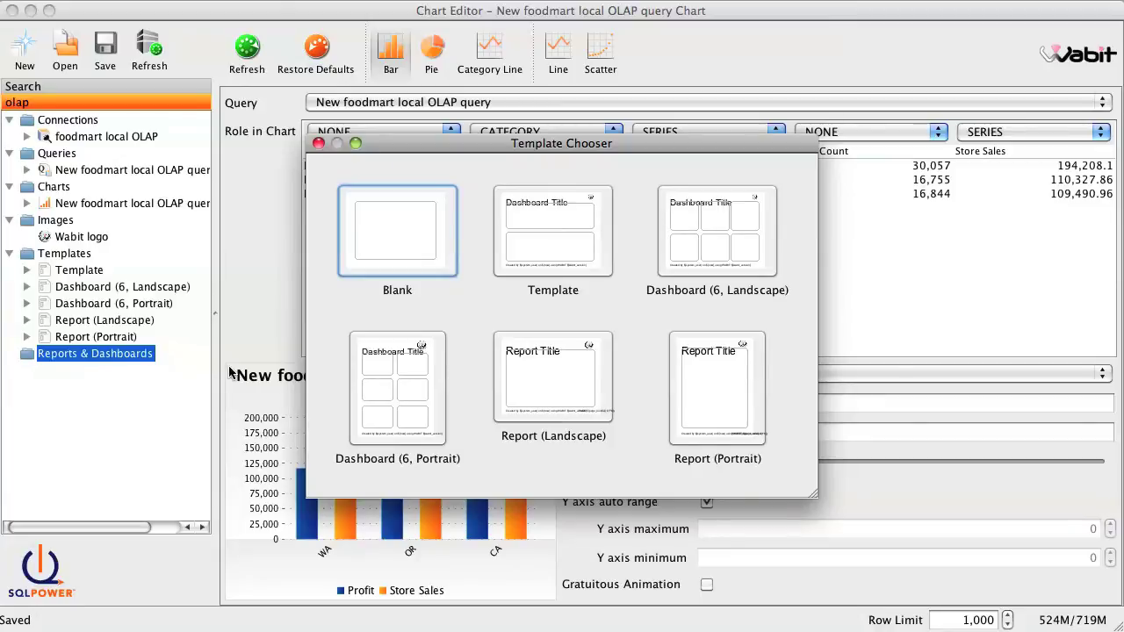
click(518, 255)
double_click(518, 255)
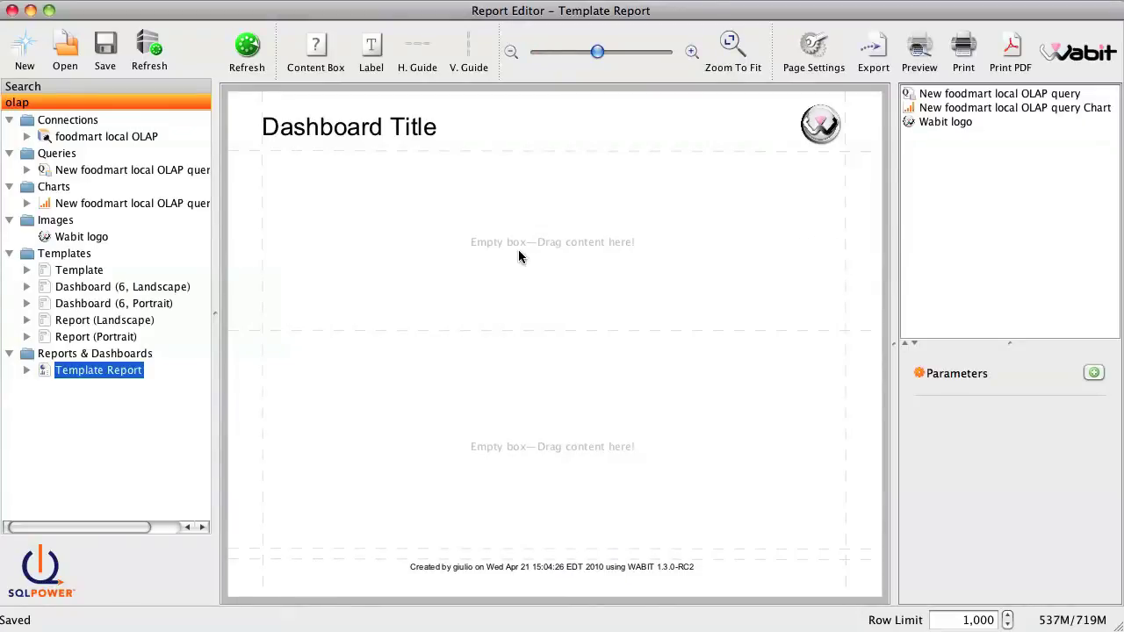
Place the bar chart in the lower box and the query as an OLAP Viewer table above it.
click(950, 110)
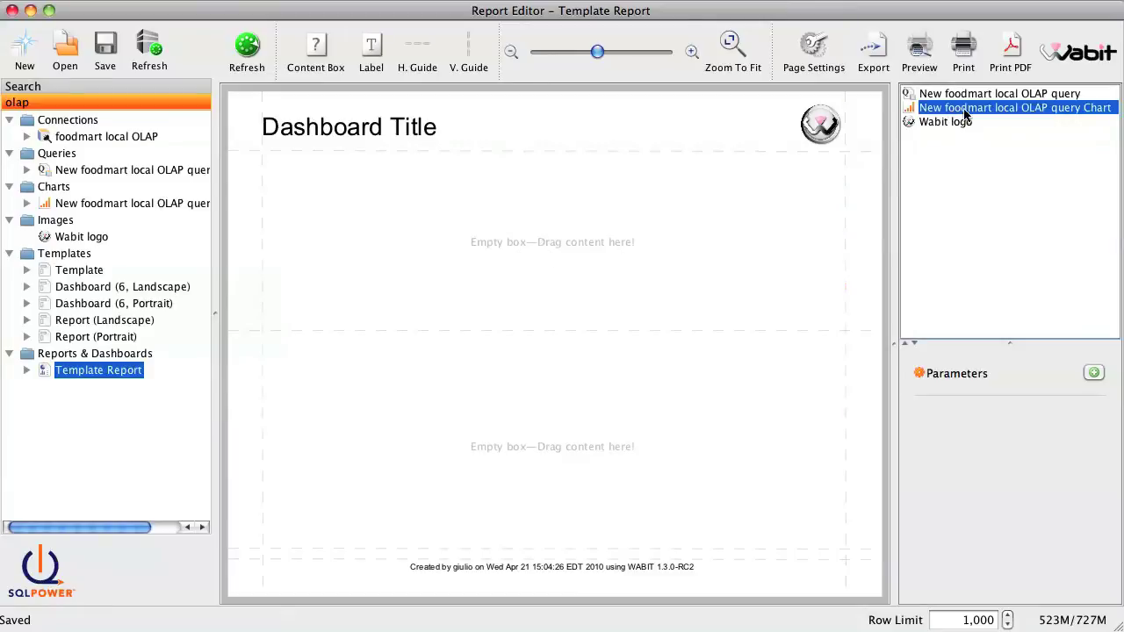
drag(964, 109, 655, 380)
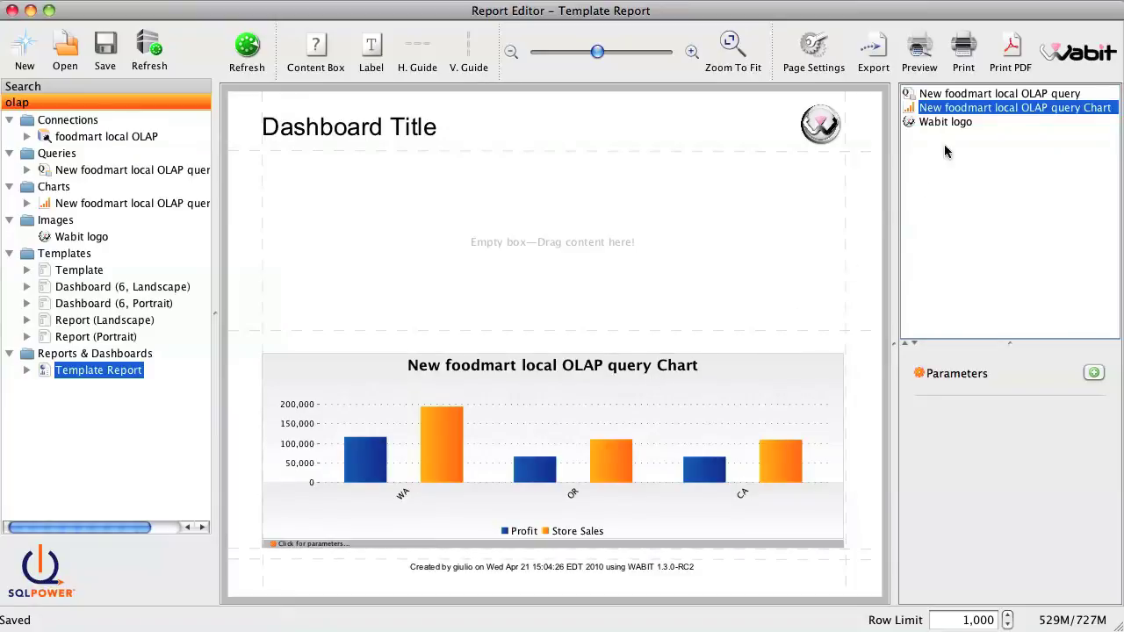
click(971, 95)
drag(983, 98, 698, 196)
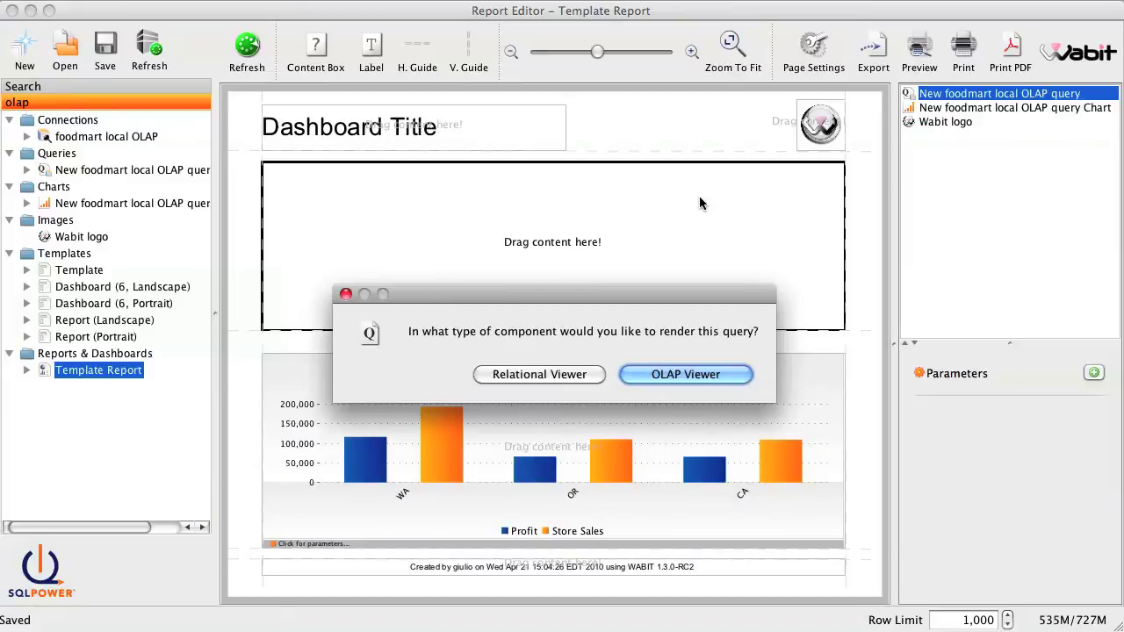
click(665, 372)
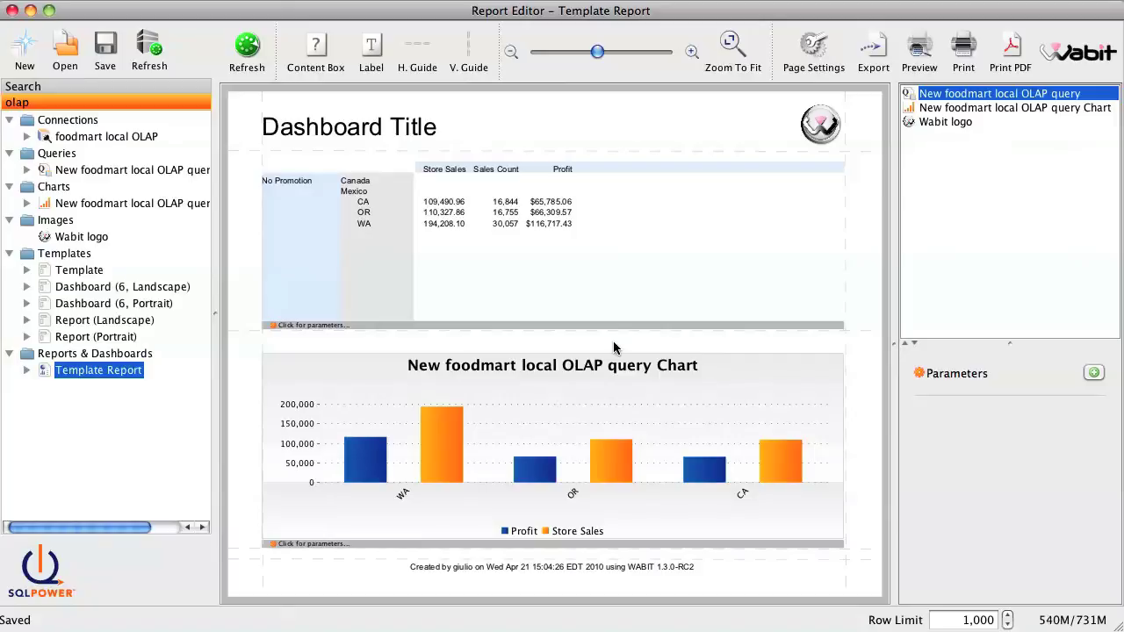
click(627, 307)
right_click(632, 283)
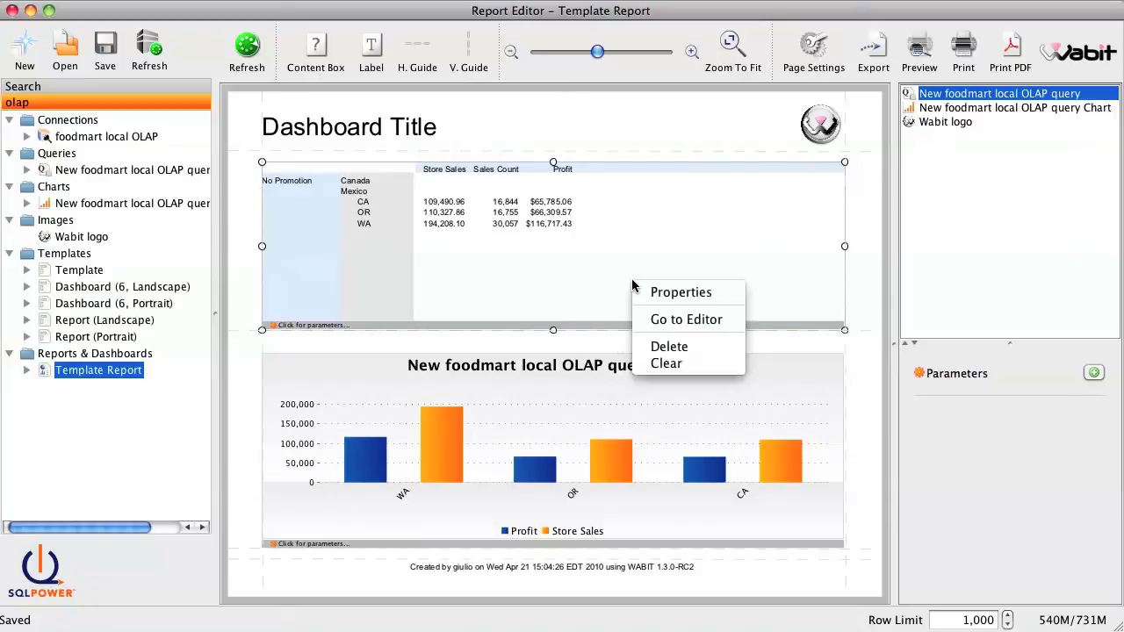
Re-add the query as a Relational Viewer table, widening Promotion Name and narrowing Sales Count slightly.
click(651, 363)
drag(975, 97, 704, 206)
click(547, 304)
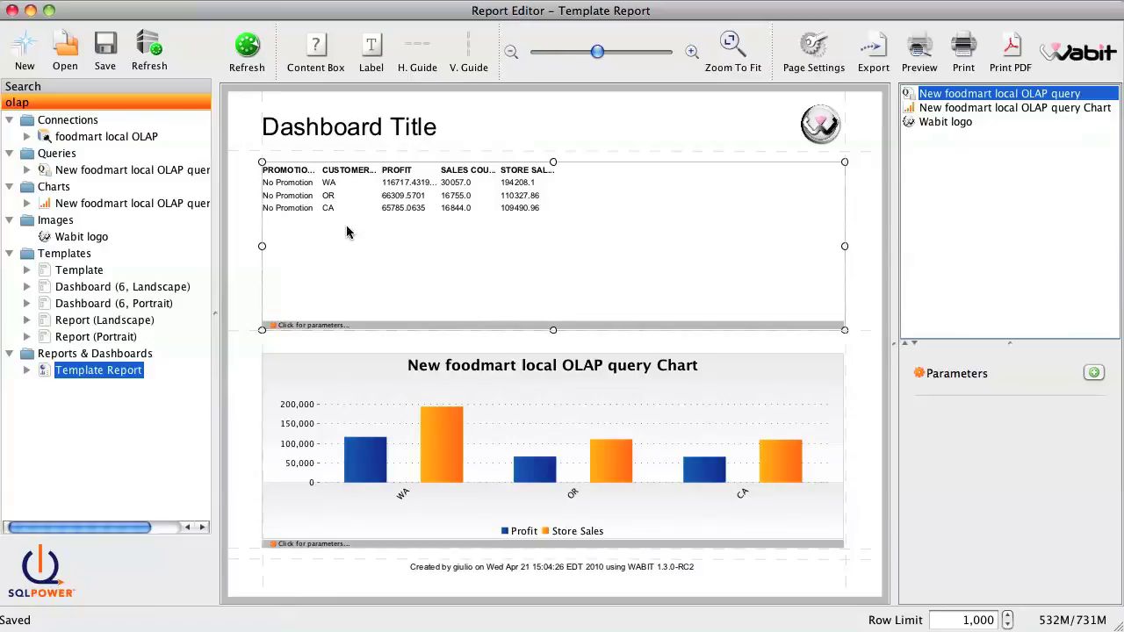
drag(321, 223, 782, 217)
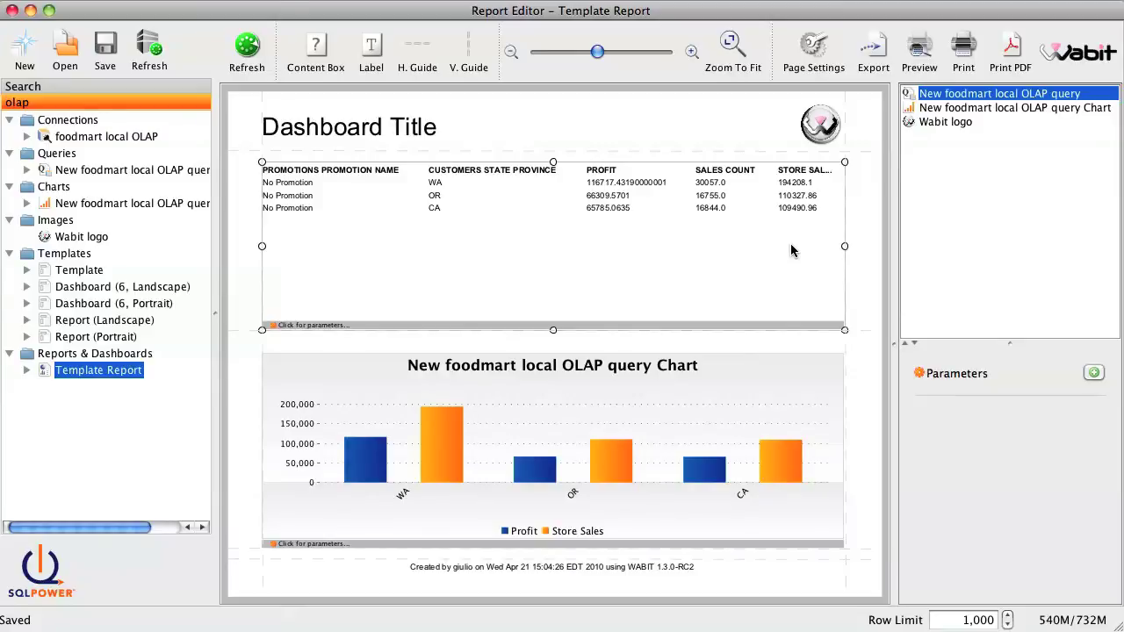
drag(776, 243, 760, 243)
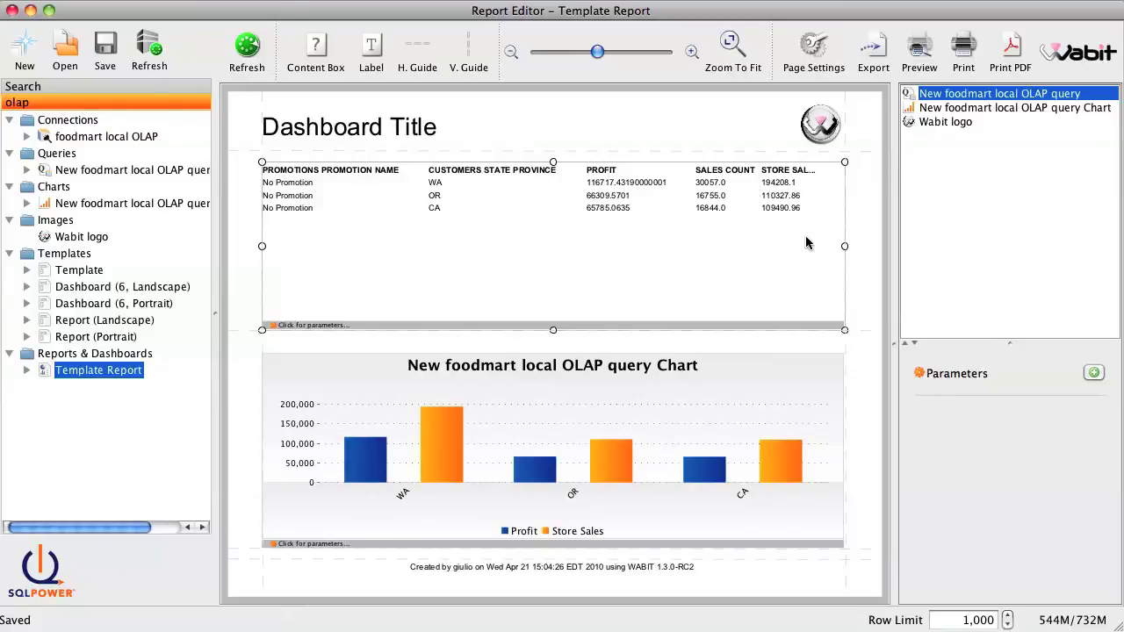
Format the table's PROFIT column as NUMERIC with the $#,##0.00 format.
double_click(793, 235)
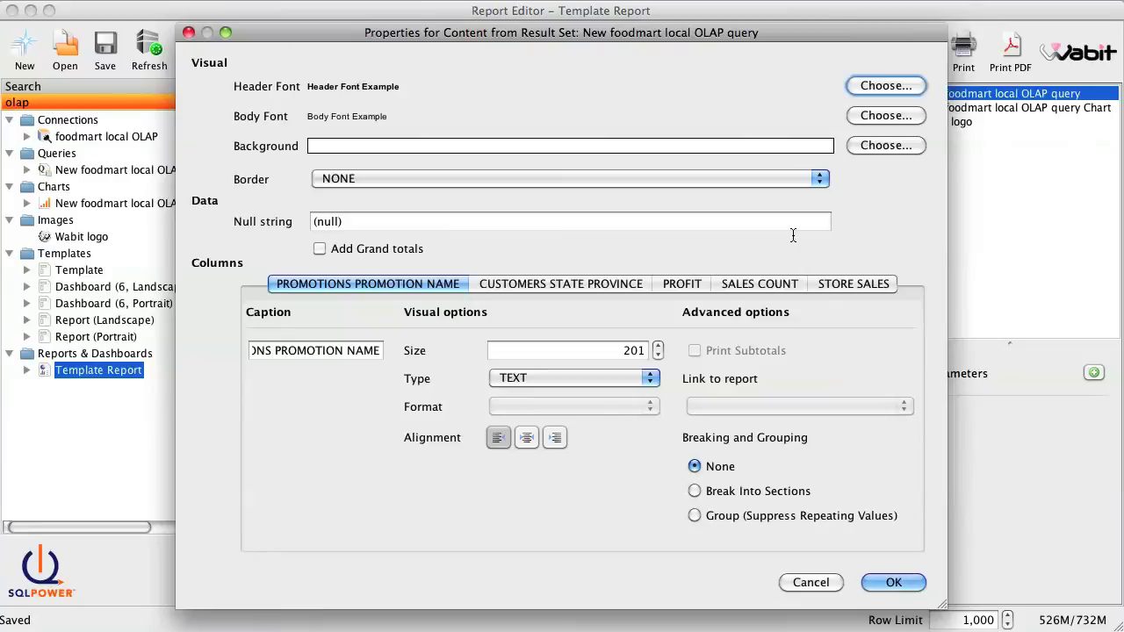
click(679, 285)
click(514, 377)
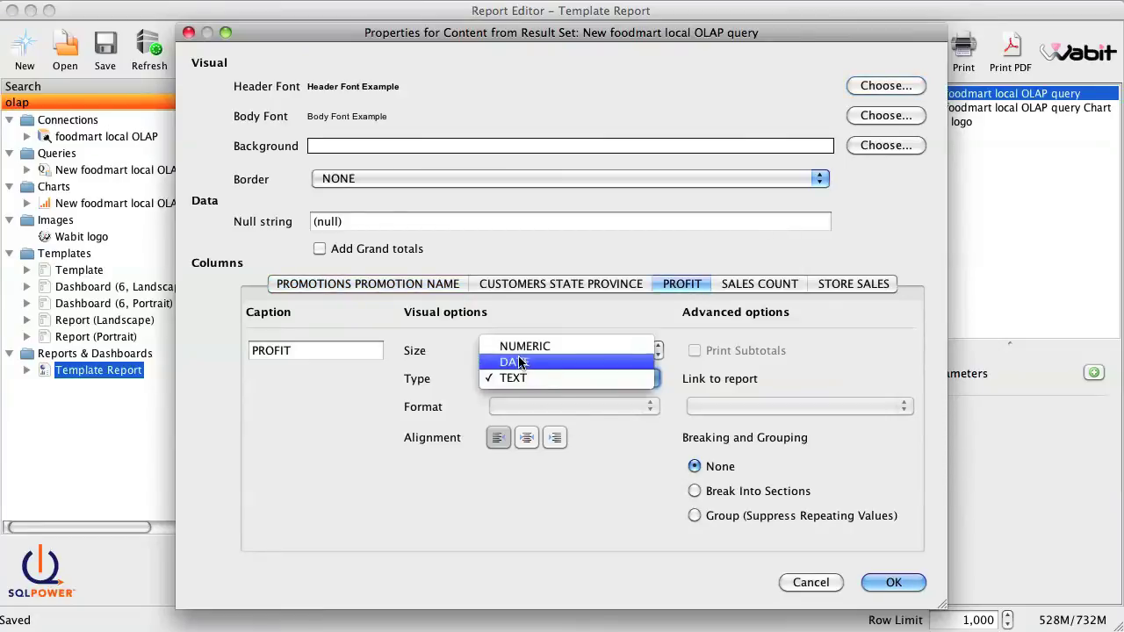
click(525, 346)
click(537, 406)
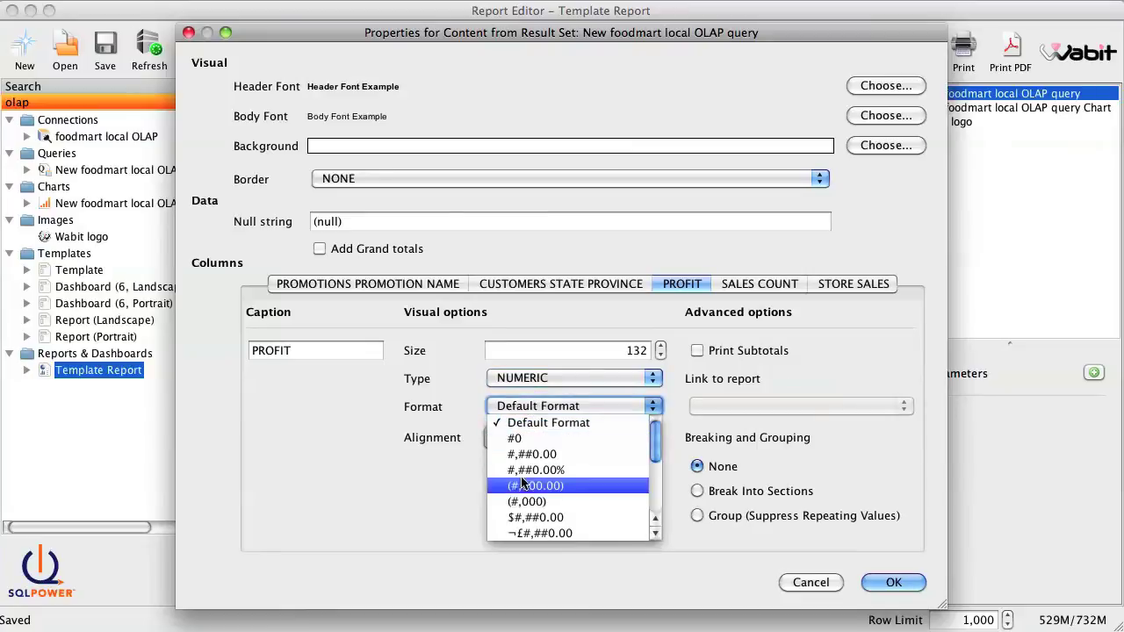
click(535, 517)
Give STORE SALES the same NUMERIC $#,##0.00 format and add grand totals to the table.
click(854, 283)
click(632, 379)
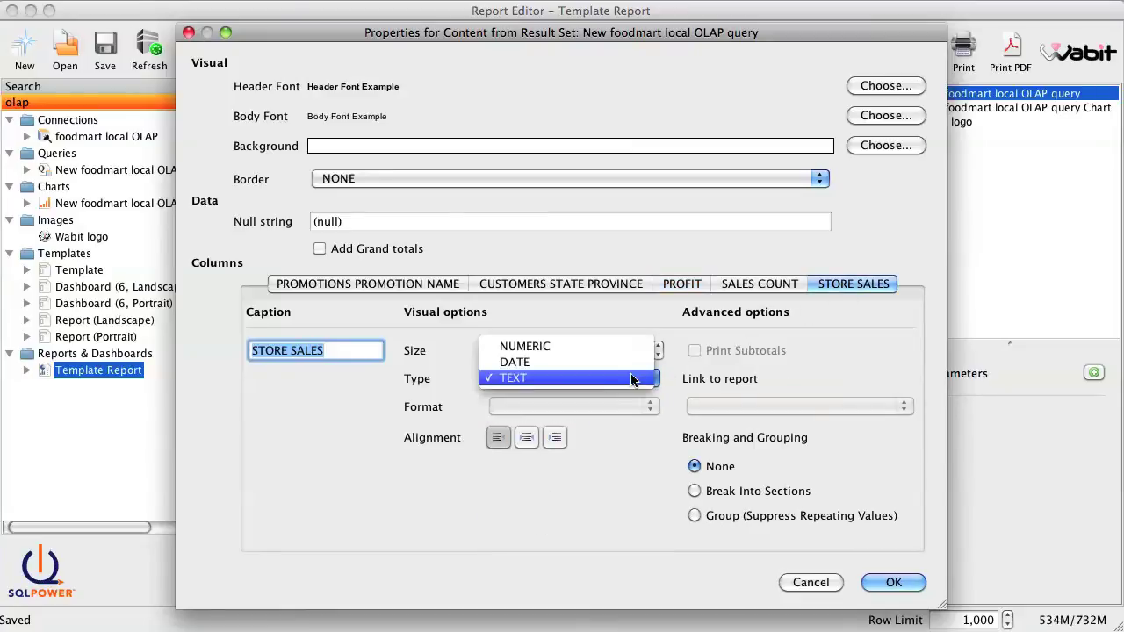
click(562, 346)
click(580, 407)
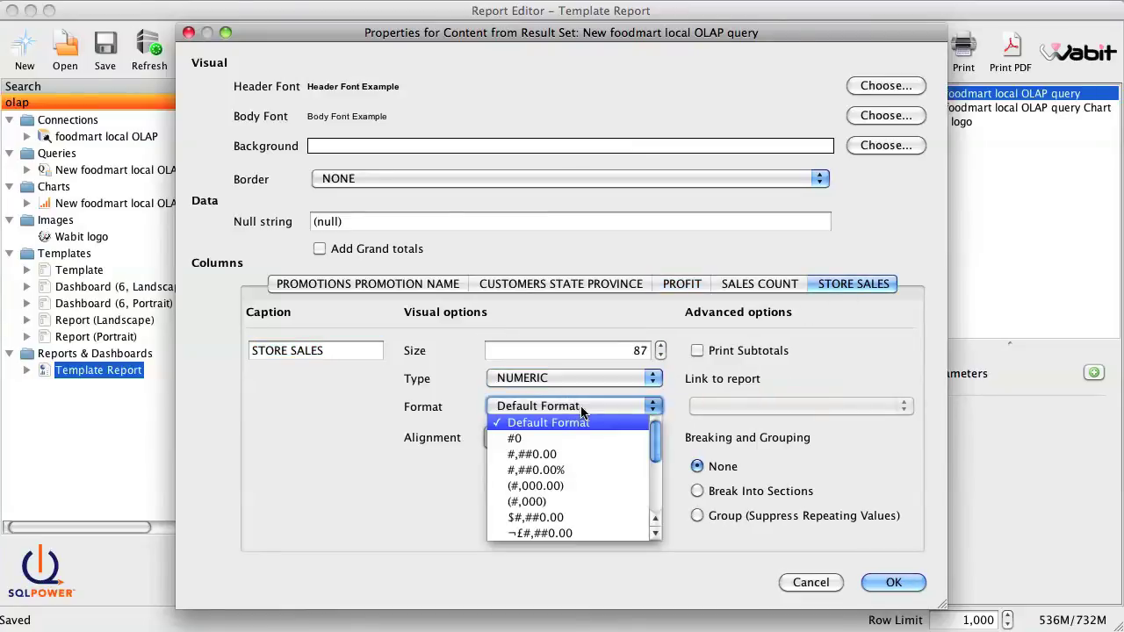
click(562, 517)
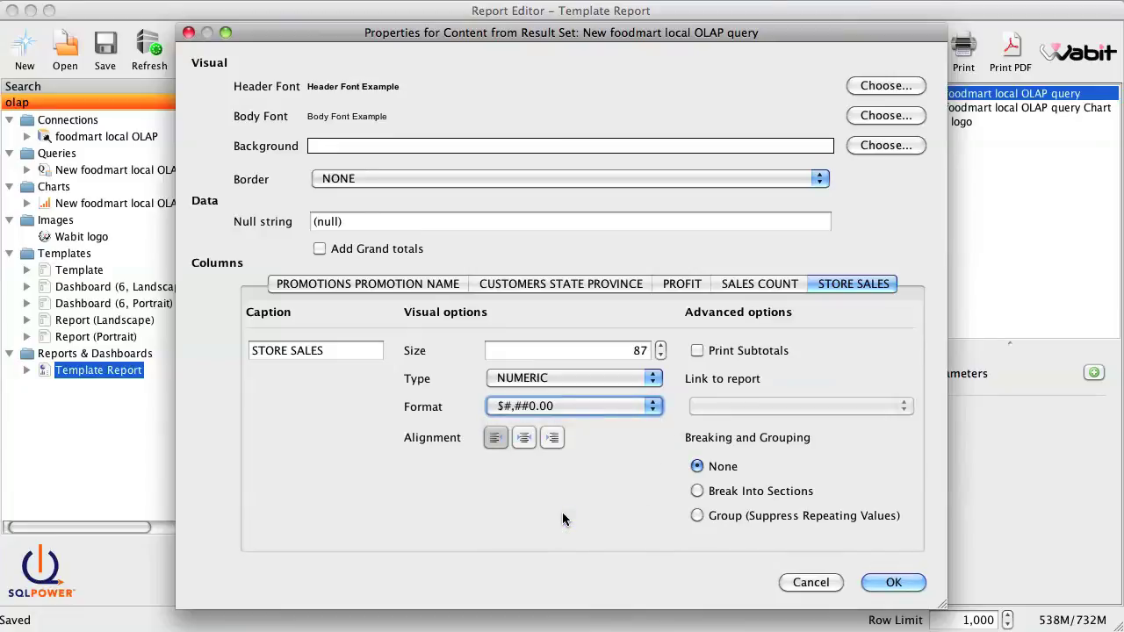
click(377, 251)
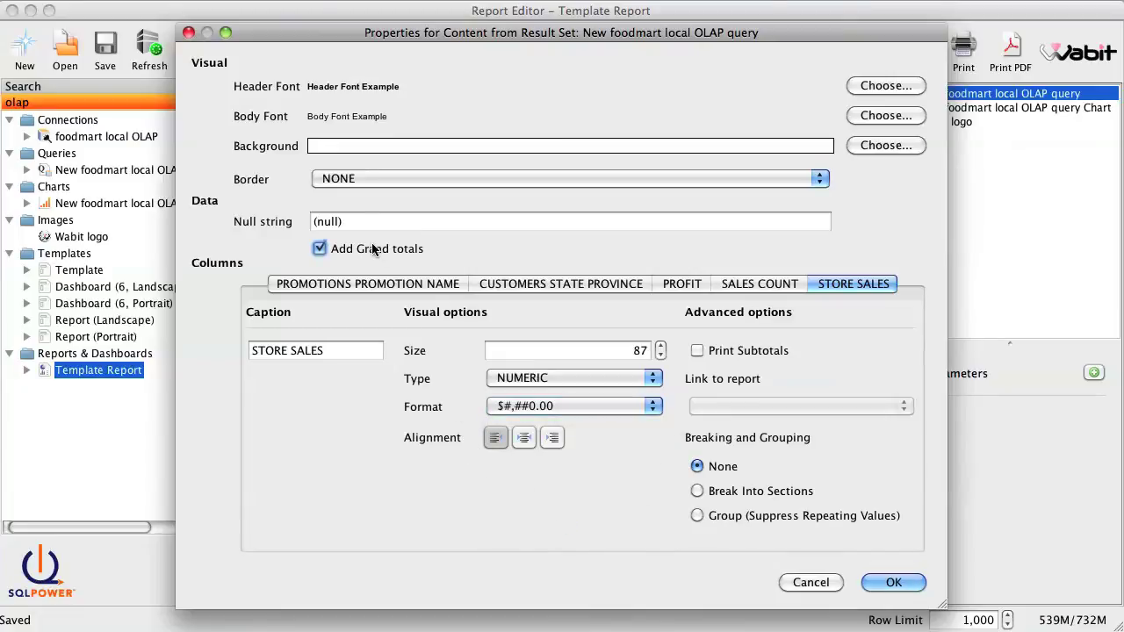
click(892, 583)
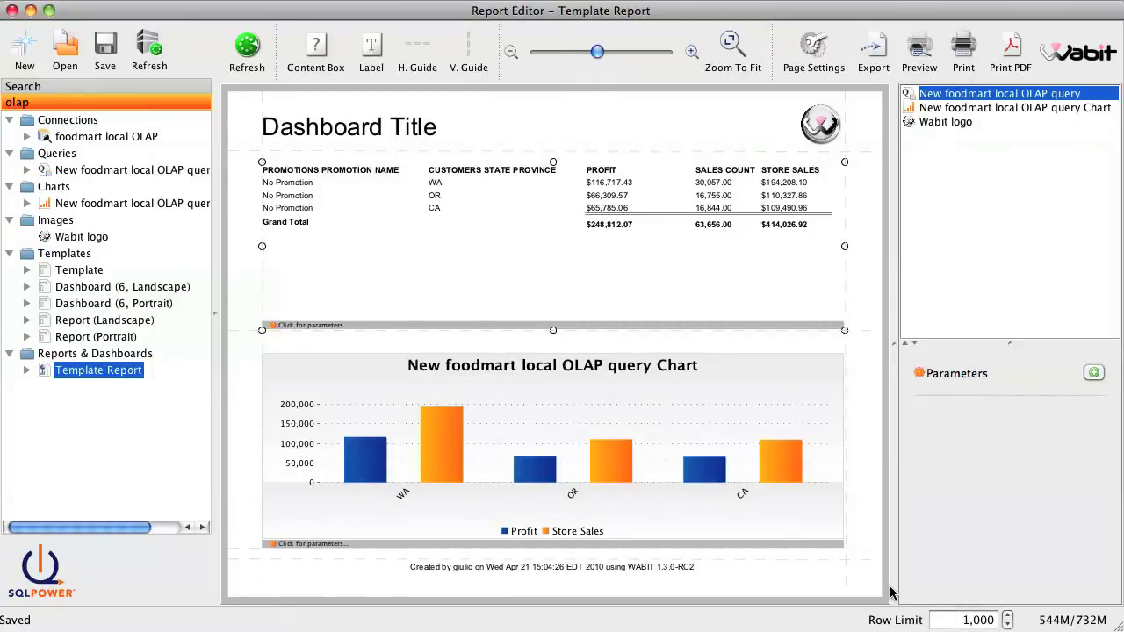
click(869, 590)
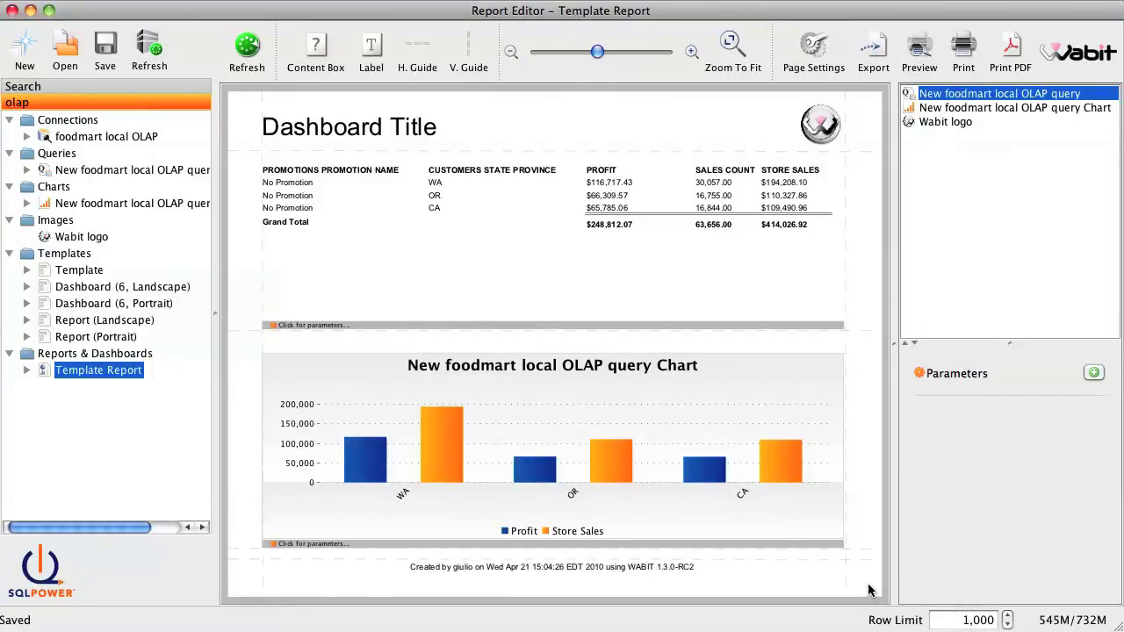